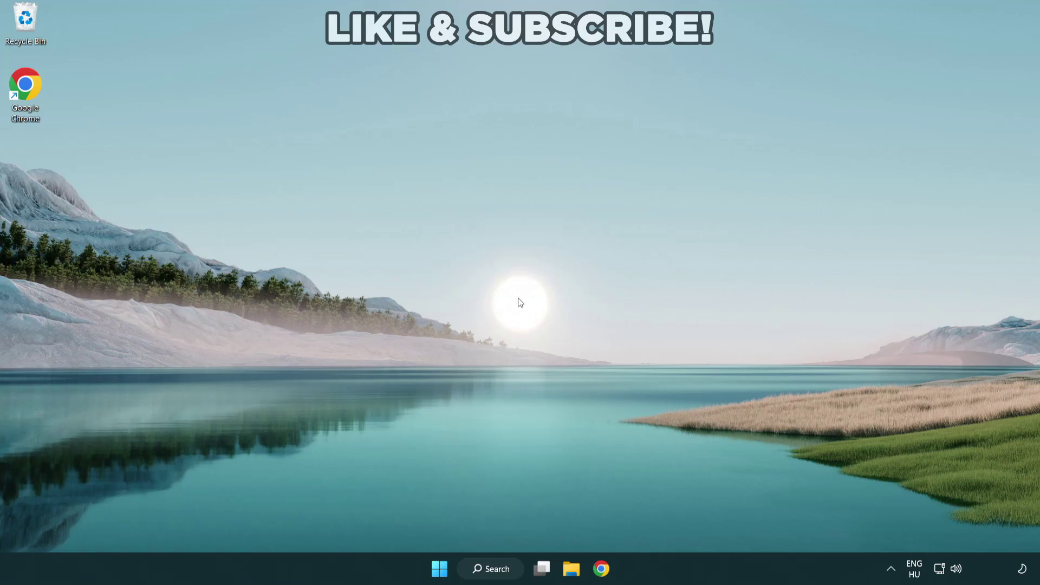
# - Search Windows for 'device manager'
pyautogui.click(486, 569)
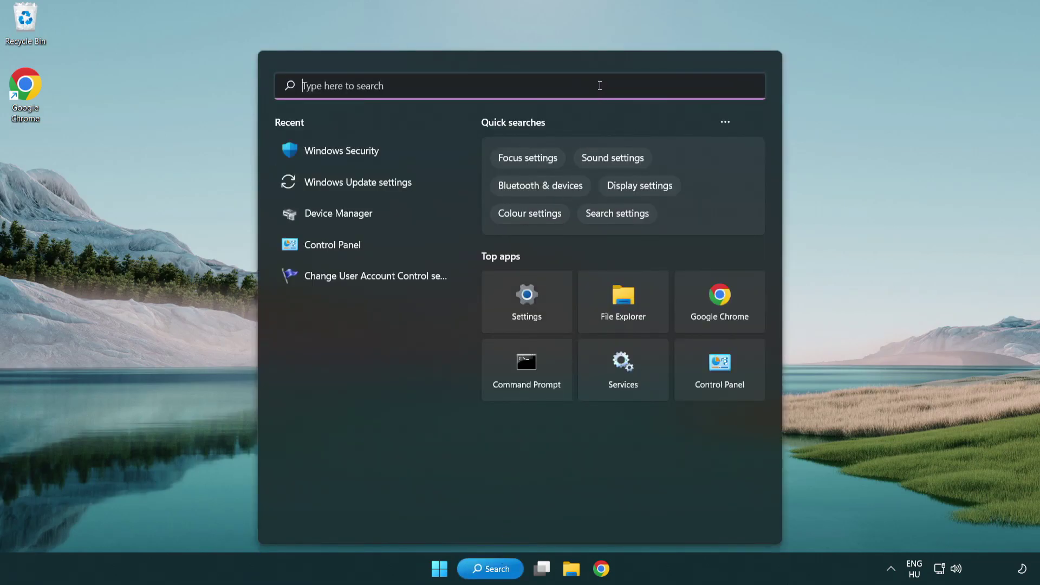
pyautogui.write('devic')
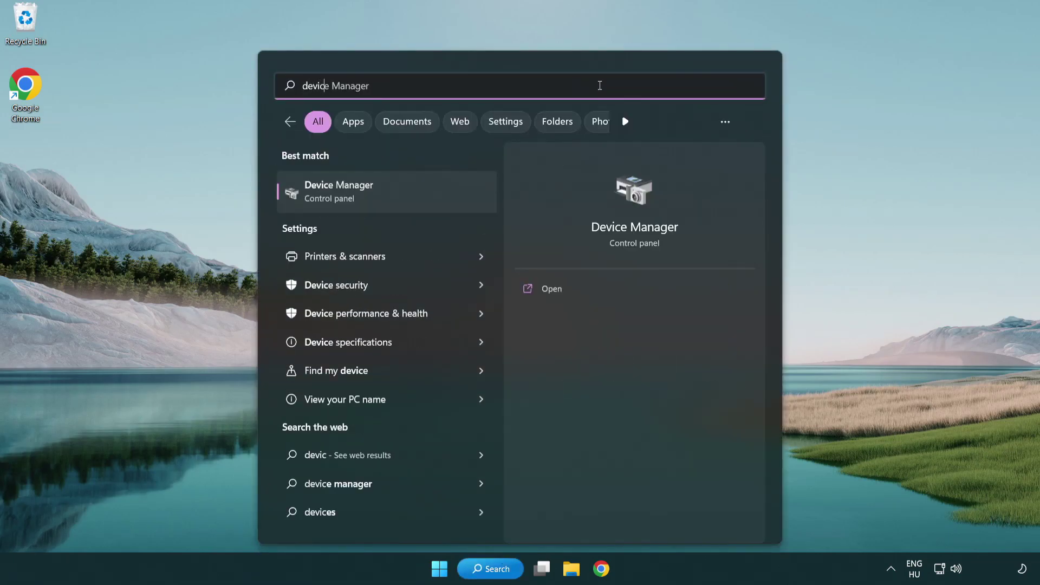
pyautogui.write('e manager')
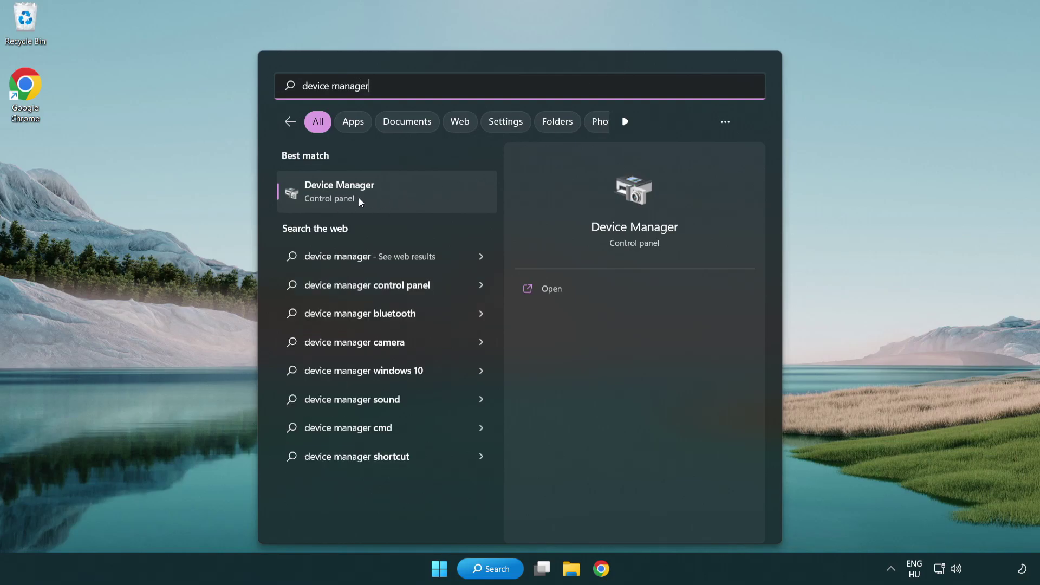
# - Launch Device Manager, expand Display adapters and bring up the VMware SVGA 3D adapter's options
pyautogui.click(417, 201)
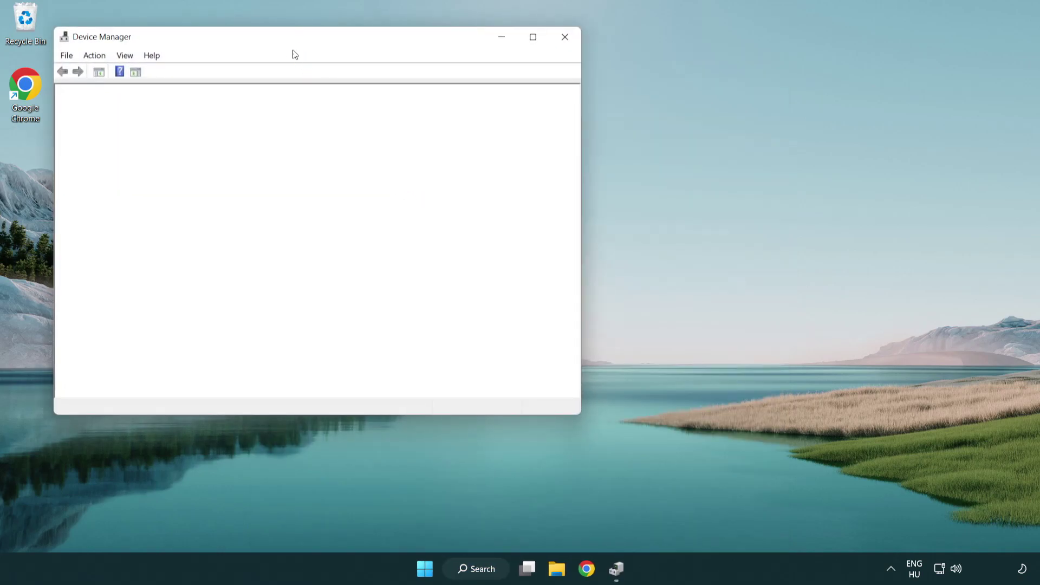
pyautogui.moveTo(284, 42); pyautogui.dragTo(457, 104)
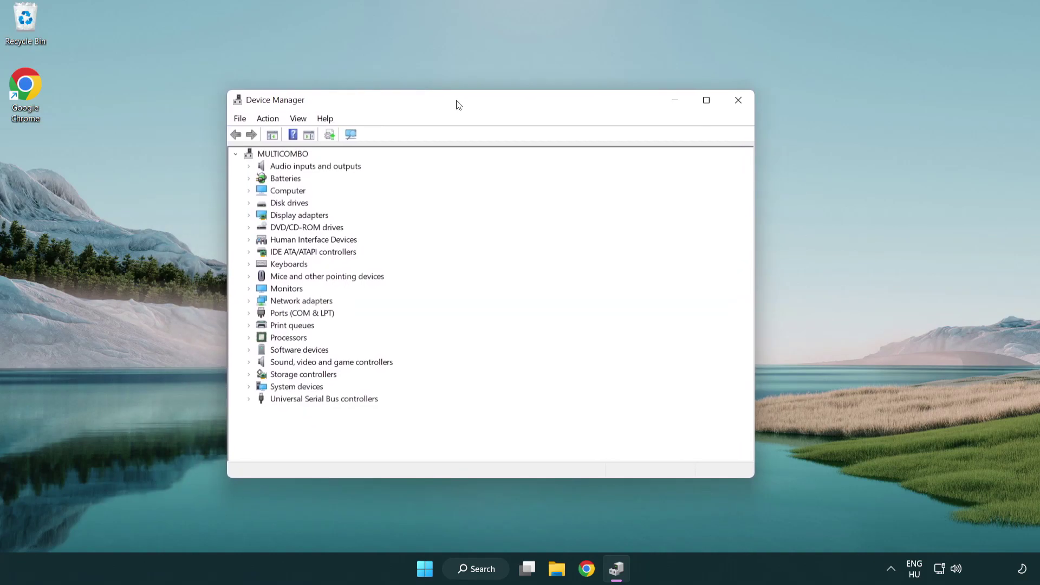
pyautogui.click(295, 216)
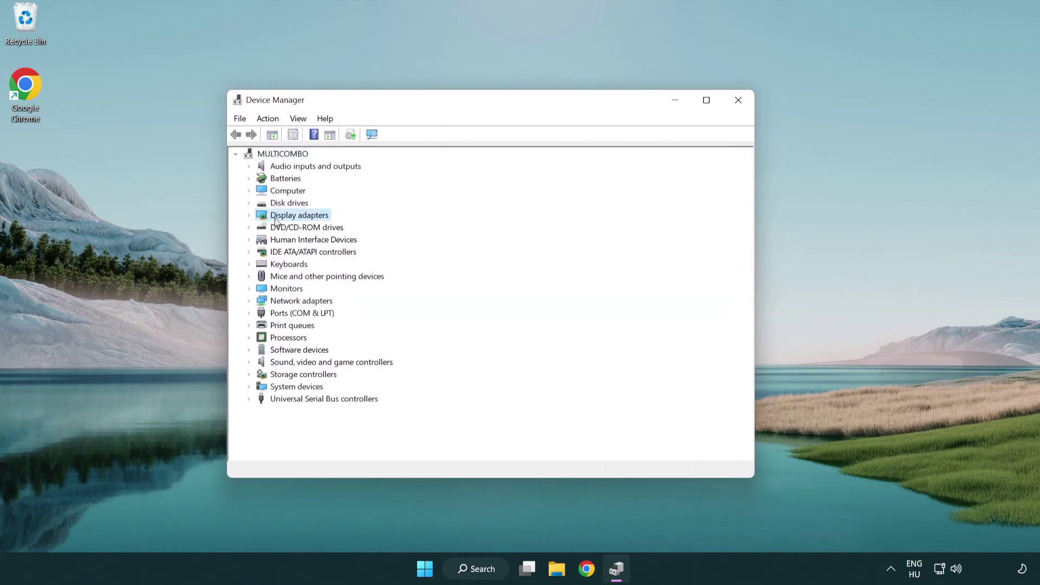
pyautogui.click(249, 216)
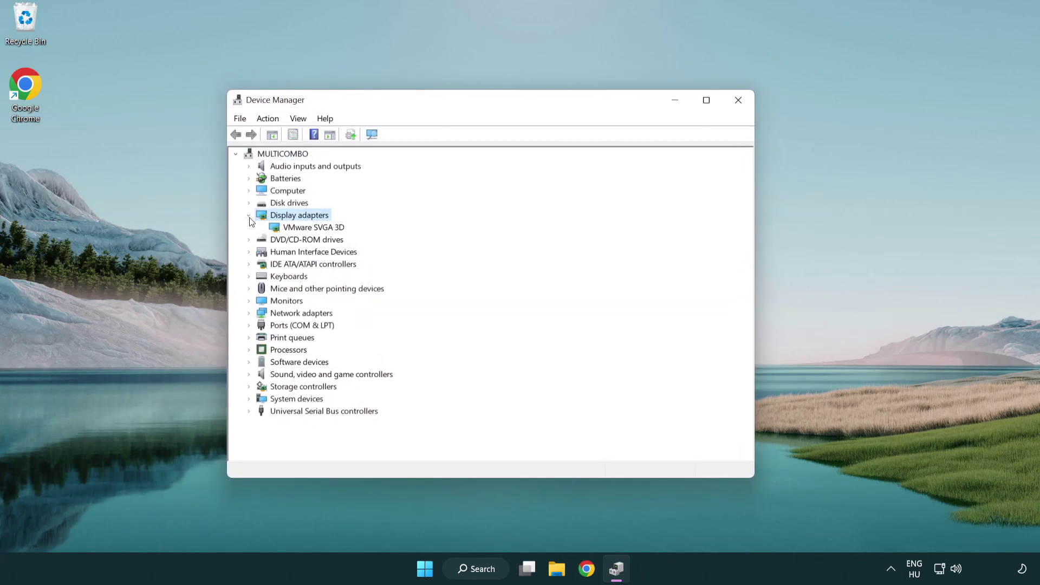
pyautogui.click(307, 231)
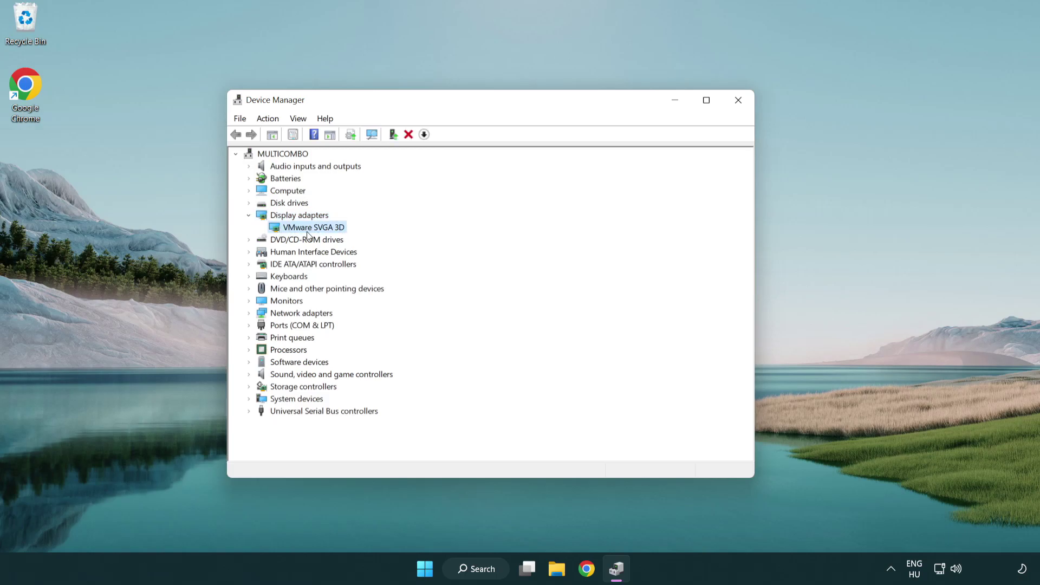
pyautogui.rightClick(308, 229)
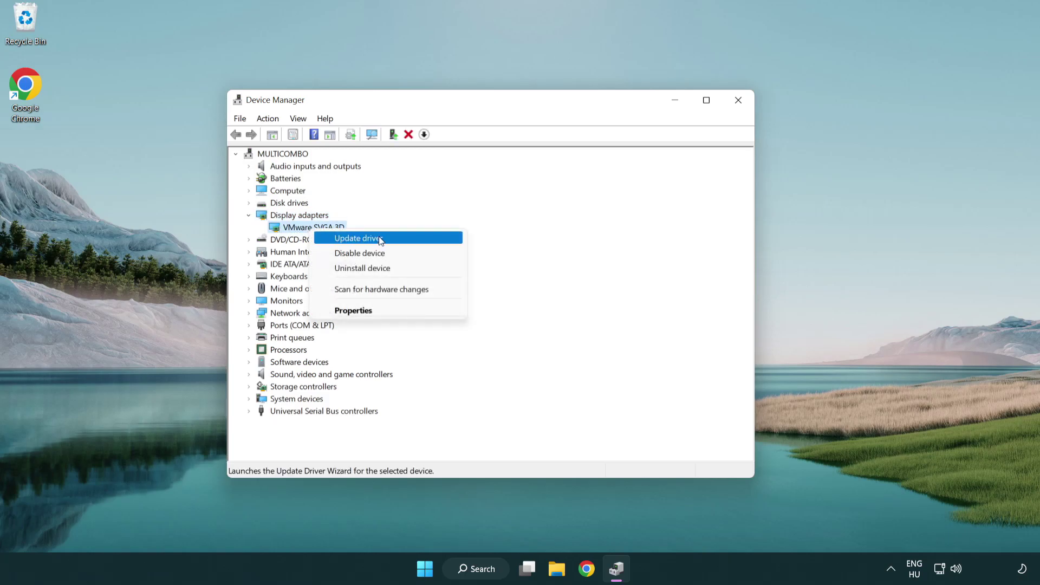
# - Search automatically for a VMware SVGA 3D driver update; the best driver is already installed
pyautogui.click(410, 239)
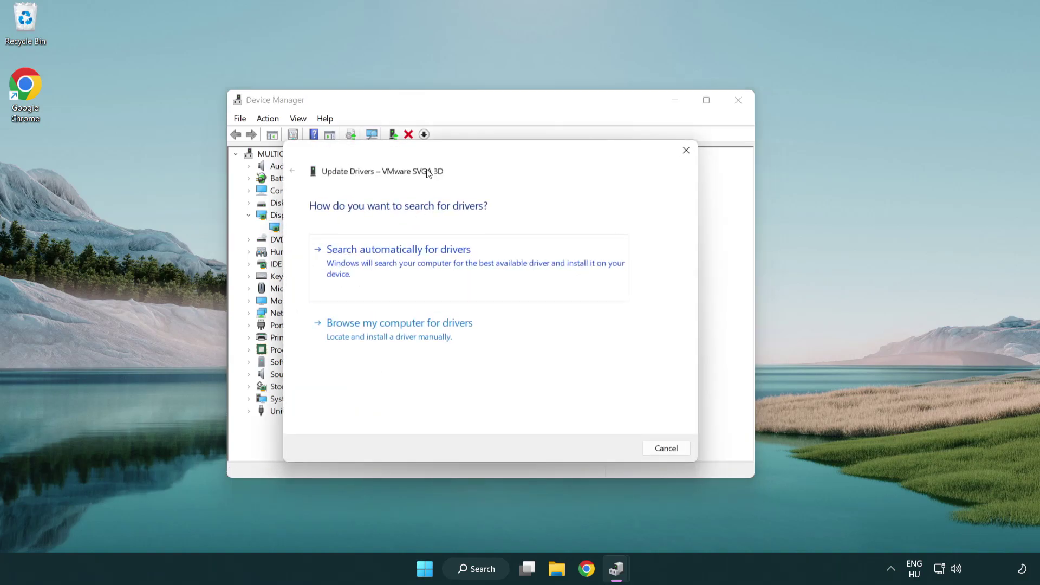
pyautogui.moveTo(437, 152); pyautogui.dragTo(458, 145)
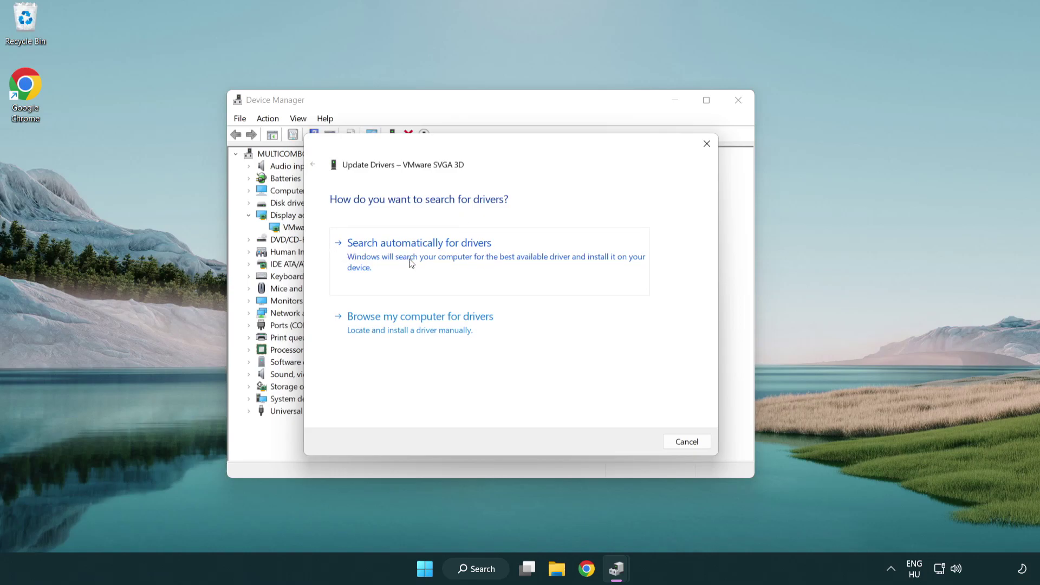
pyautogui.click(457, 252)
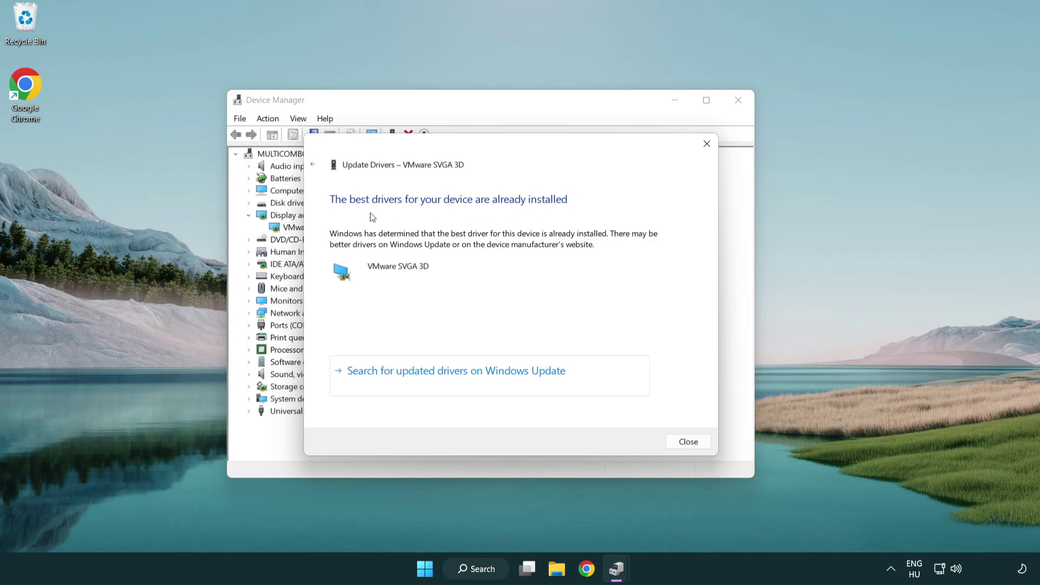
pyautogui.click(690, 444)
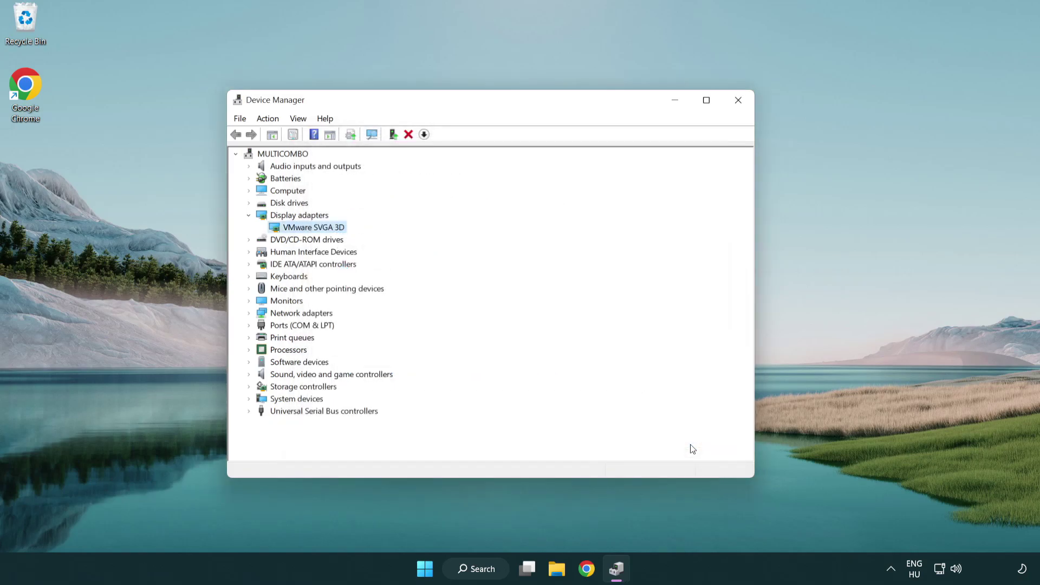
# - Close Device Manager and search Windows for 'update'
pyautogui.click(738, 101)
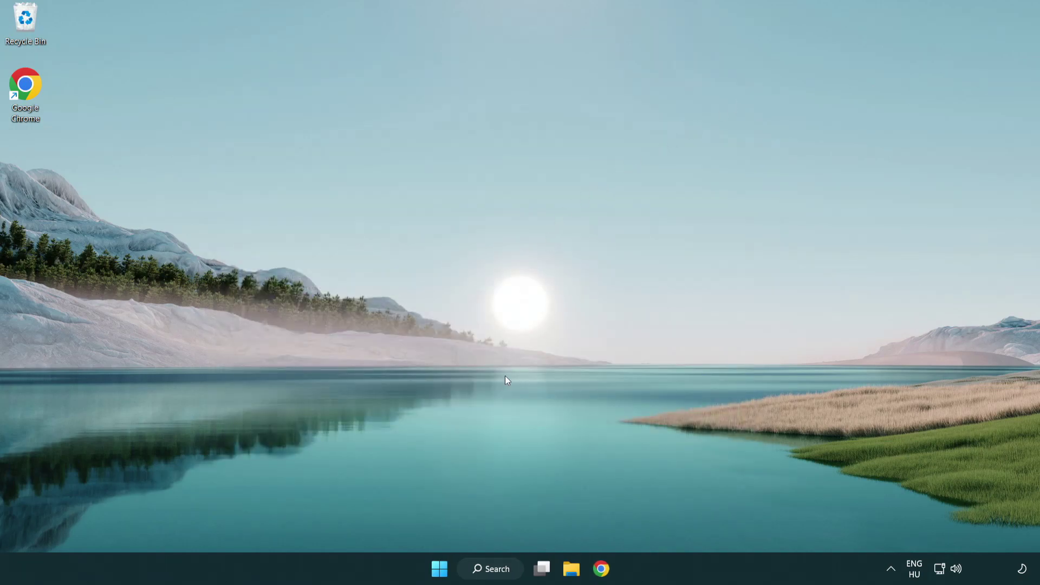
pyautogui.click(502, 569)
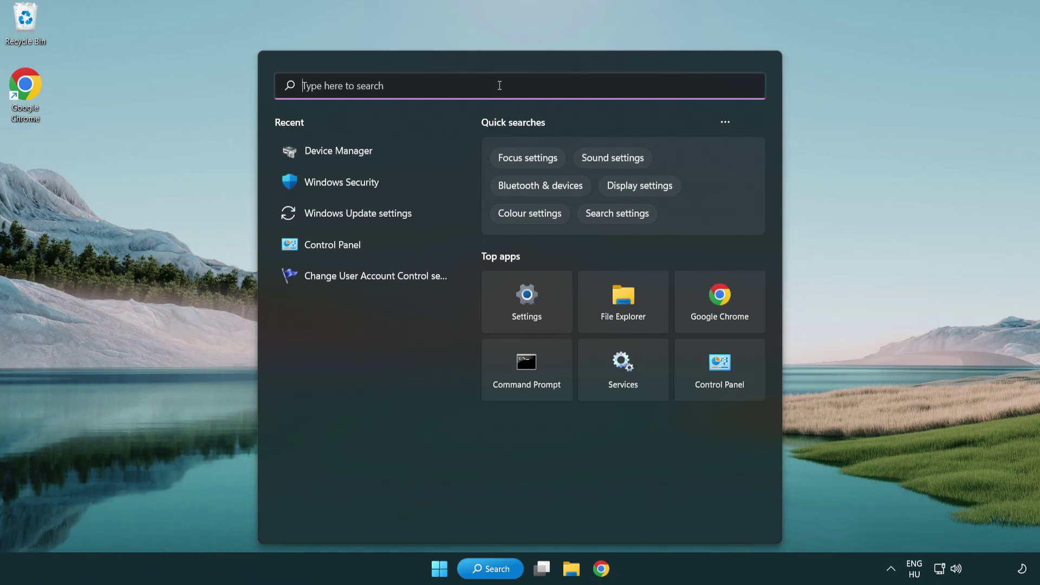
pyautogui.write('update')
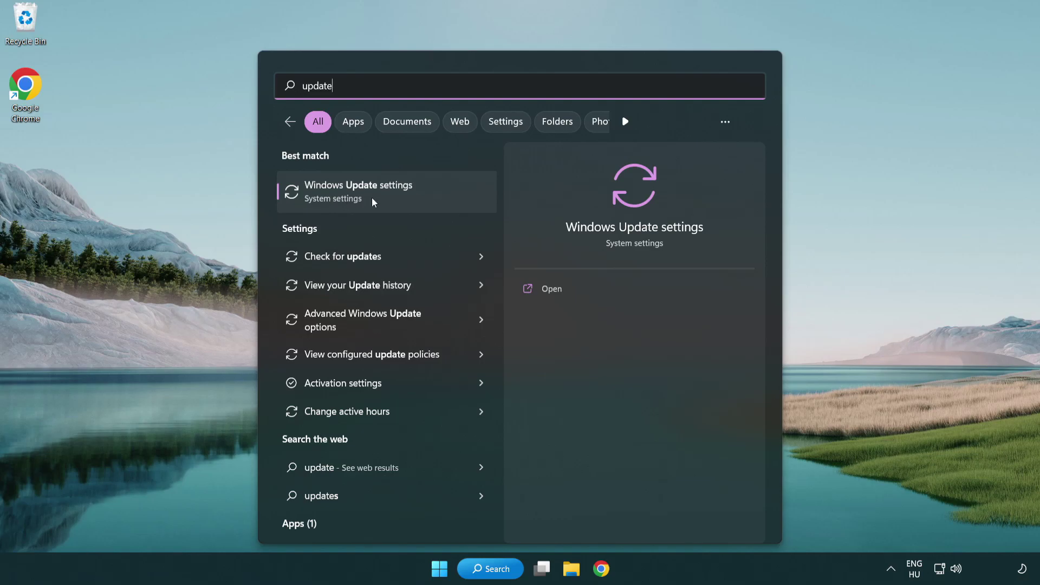
# - Check for updates in Windows Update settings, confirming 'You're up to date', then close Settings
pyautogui.click(406, 197)
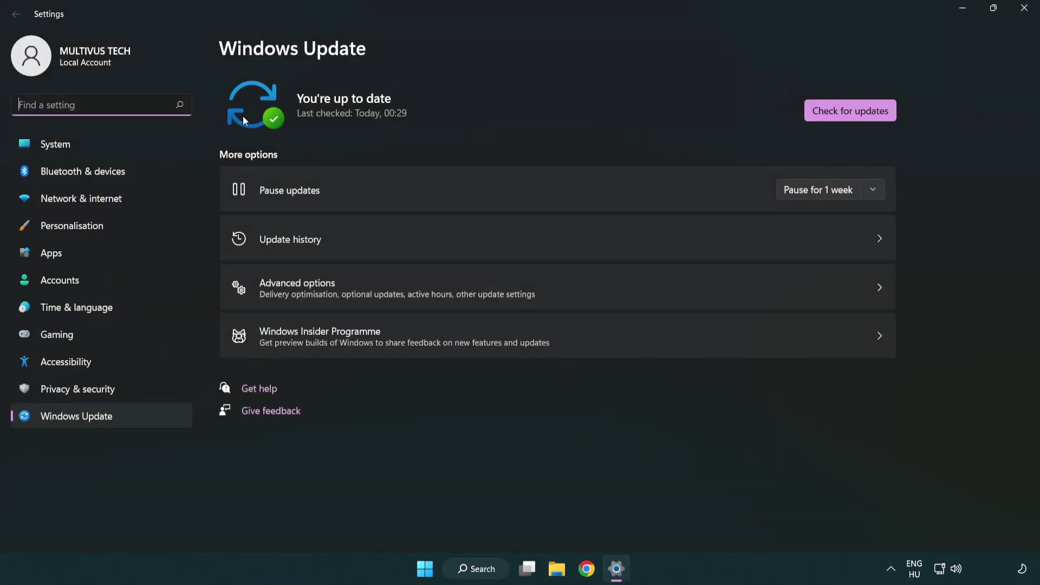
pyautogui.click(872, 117)
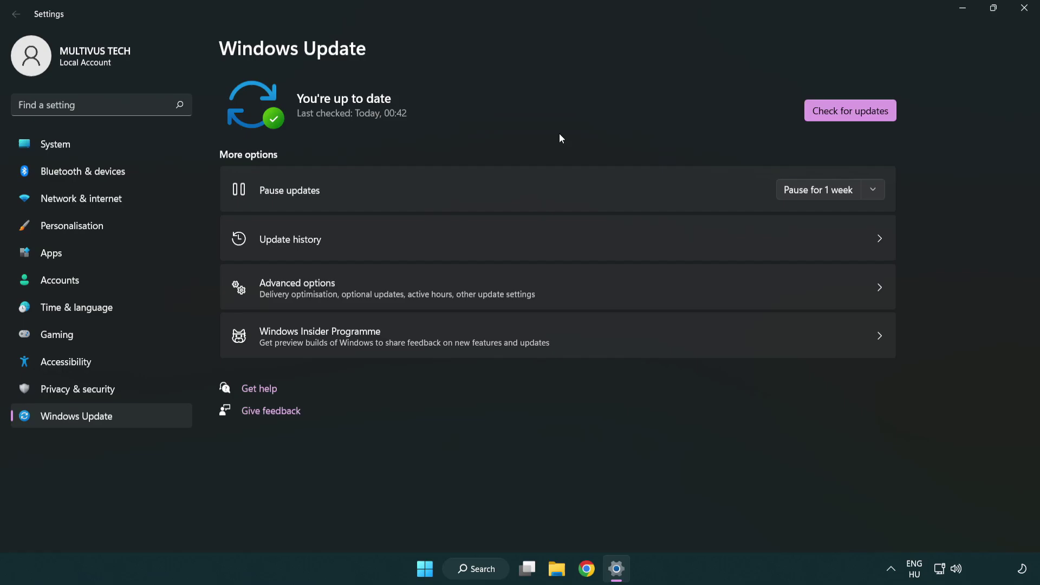
pyautogui.click(1023, 8)
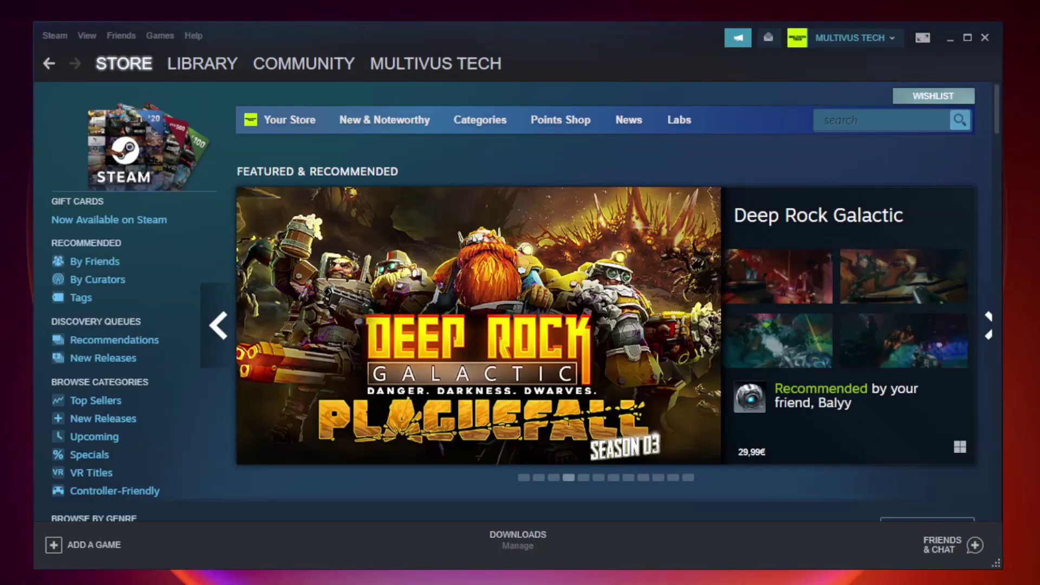
# - Go to the Steam Library and bring up options for the game under Favorites
pyautogui.moveTo(212, 70)
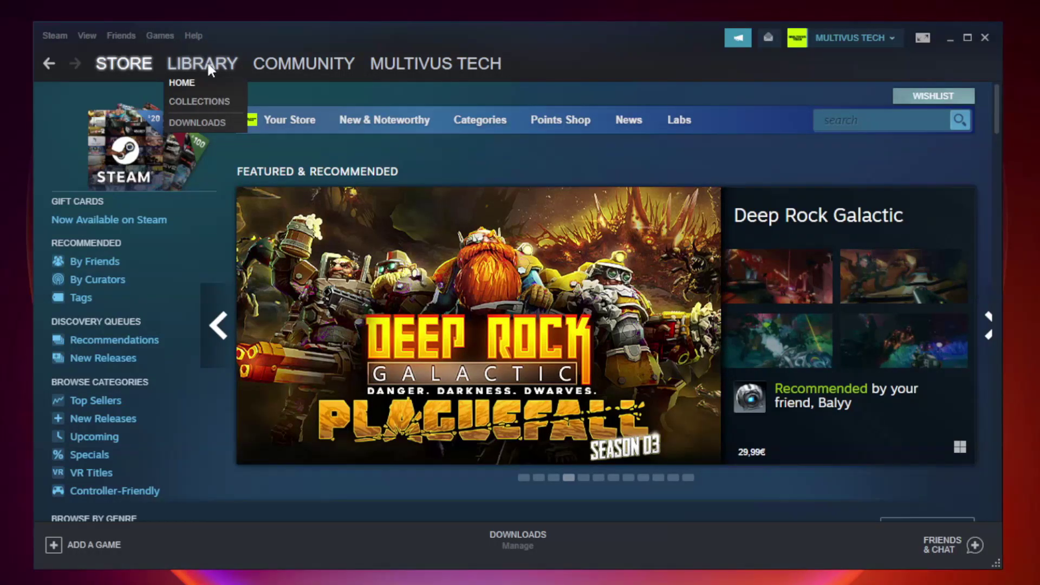
pyautogui.click(211, 69)
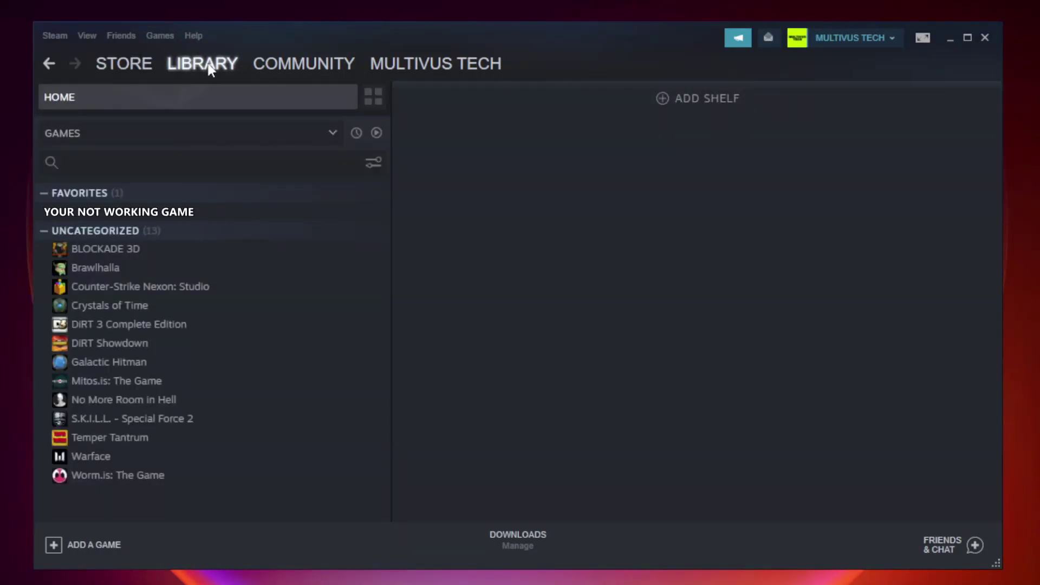
pyautogui.rightClick(225, 217)
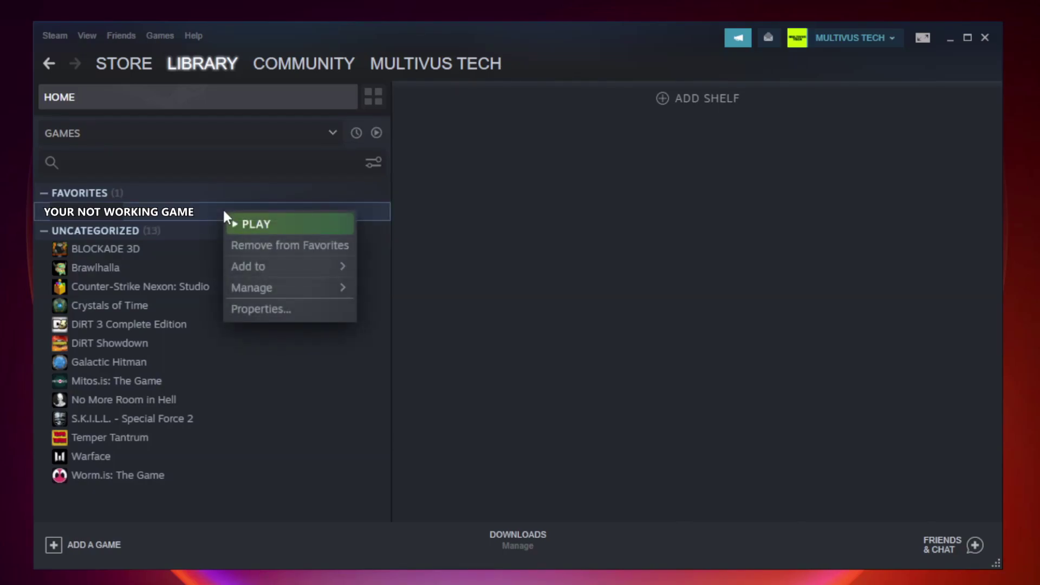
# - Verify Unturned's game files from its Local Files properties, validating all 9192 files, then browse its folder
pyautogui.click(287, 308)
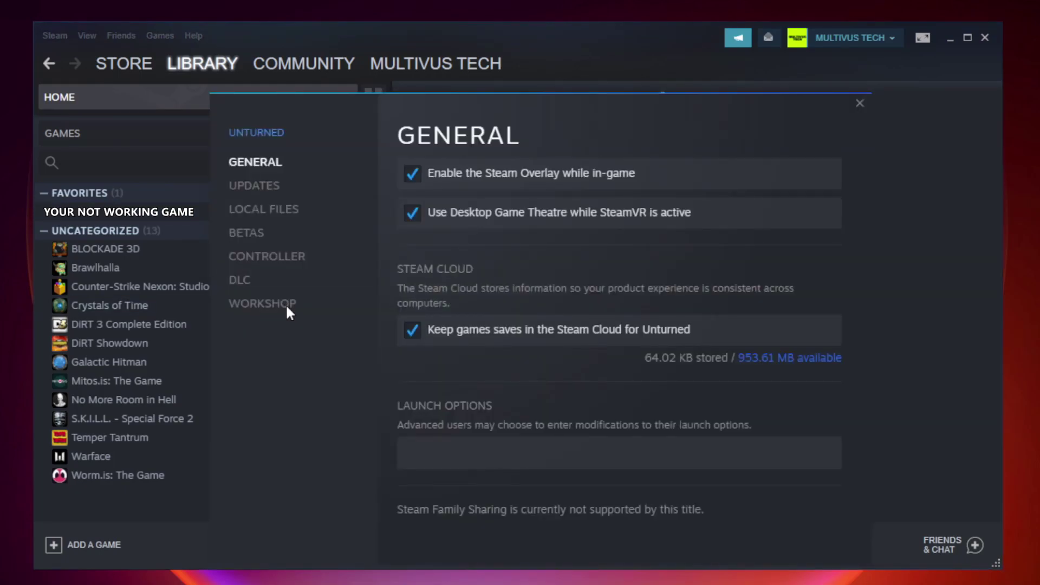
pyautogui.click(277, 215)
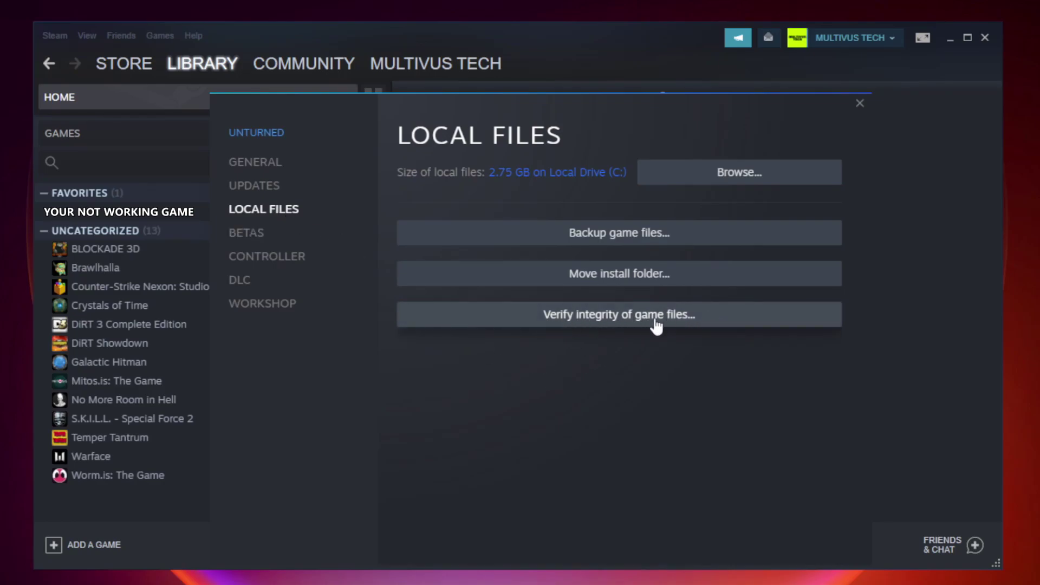
pyautogui.click(630, 325)
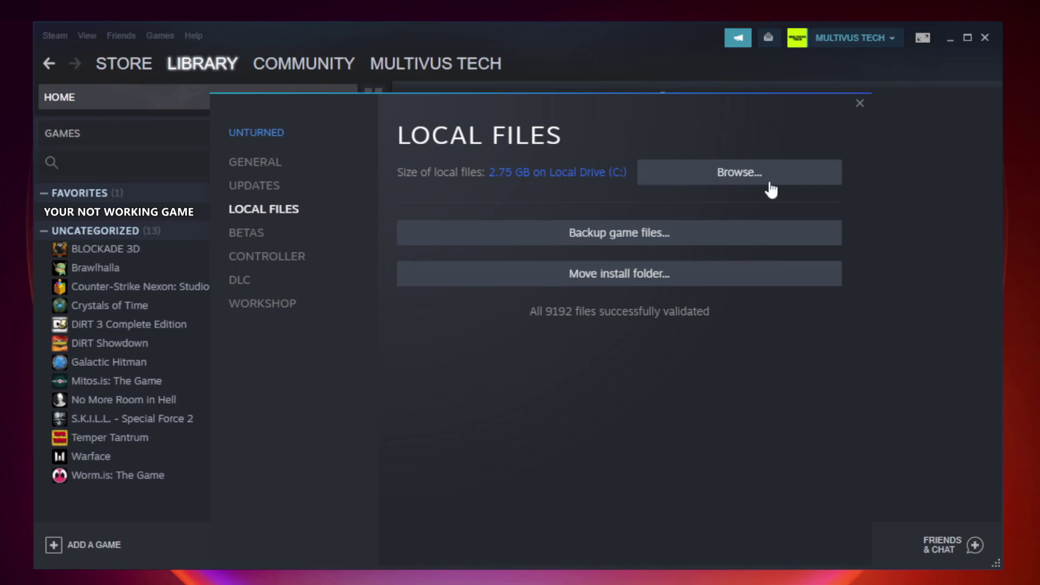
pyautogui.click(742, 184)
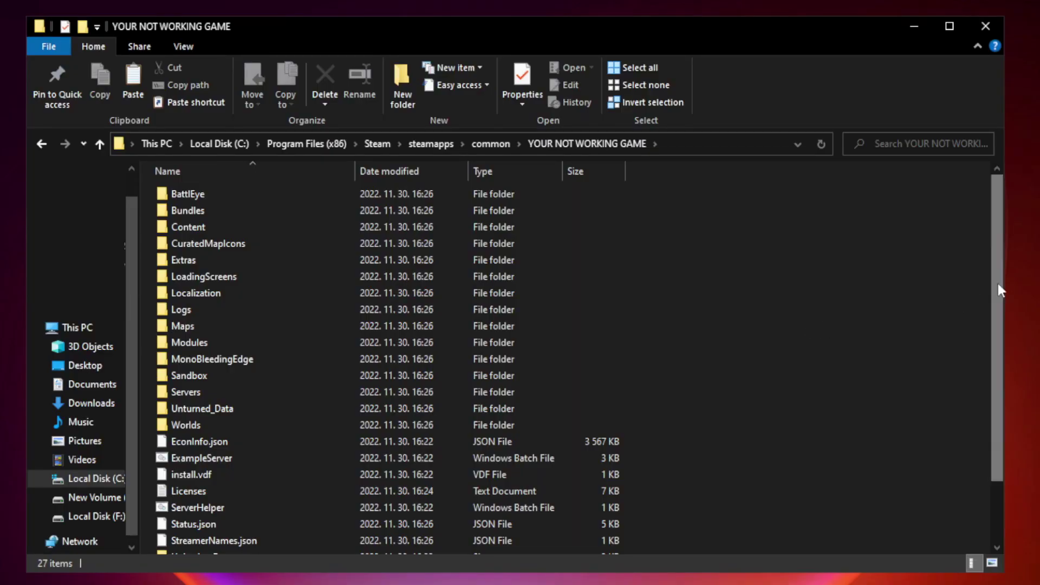
# - Bring up the context menu of the YOUR NOT WORKING GAME shortcut at the folder's bottom
pyautogui.moveTo(999, 286); pyautogui.dragTo(998, 372)
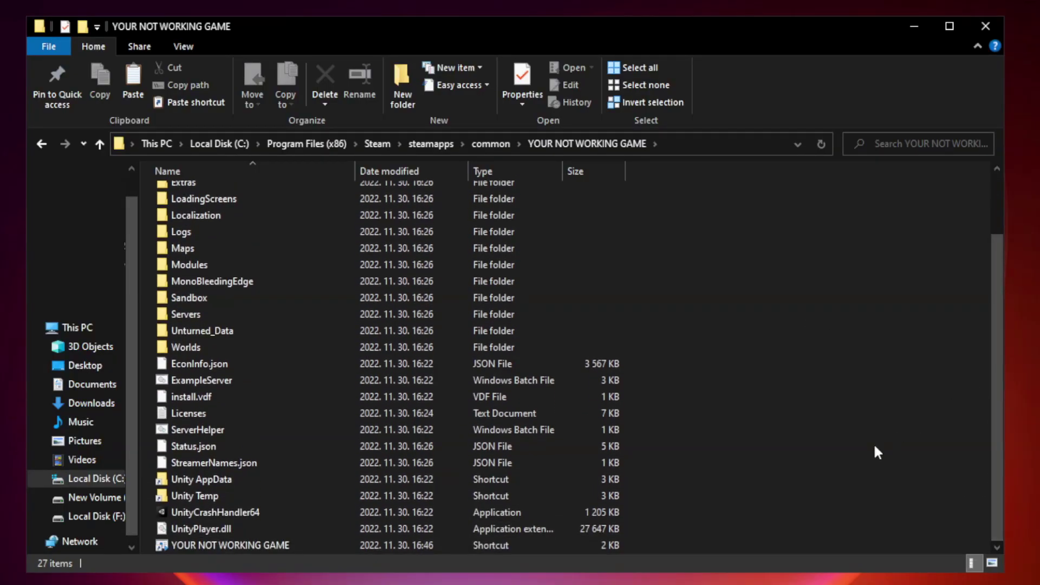
pyautogui.click(414, 545)
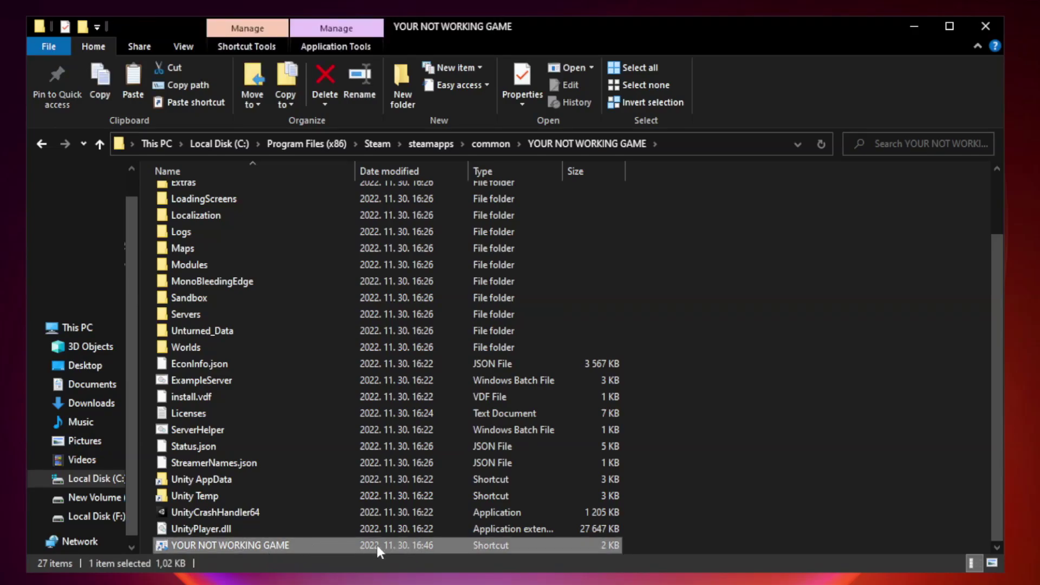
pyautogui.rightClick(352, 545)
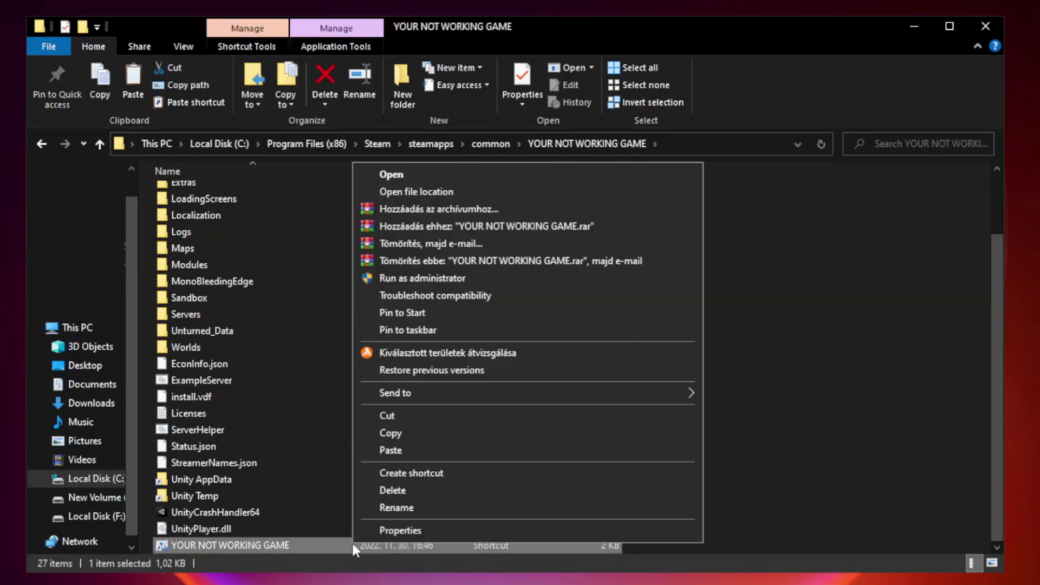
# - Show the Compatibility settings in the shortcut's Properties window
pyautogui.click(523, 530)
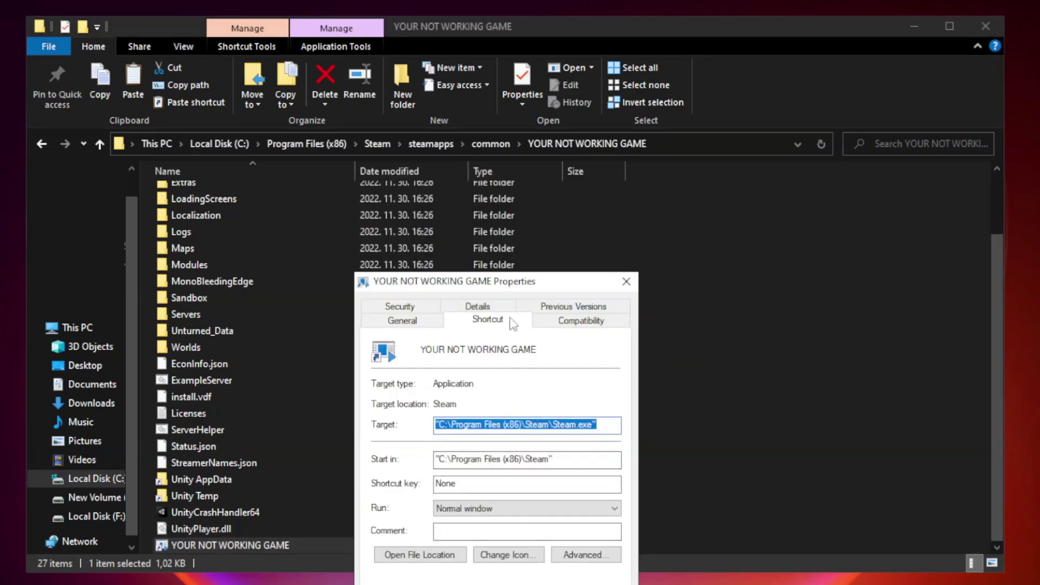
pyautogui.moveTo(517, 286); pyautogui.dragTo(516, 119)
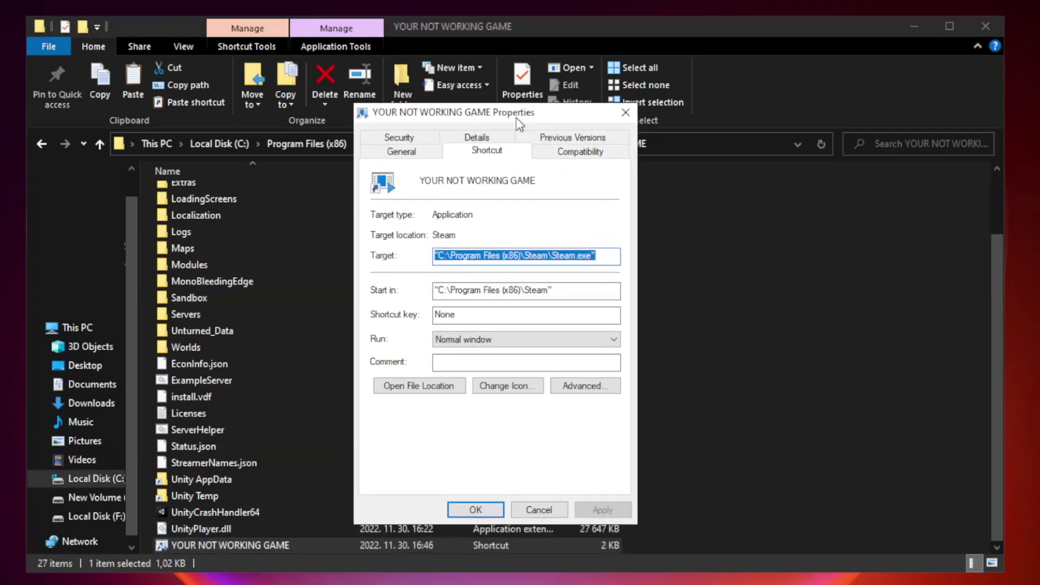
pyautogui.click(578, 158)
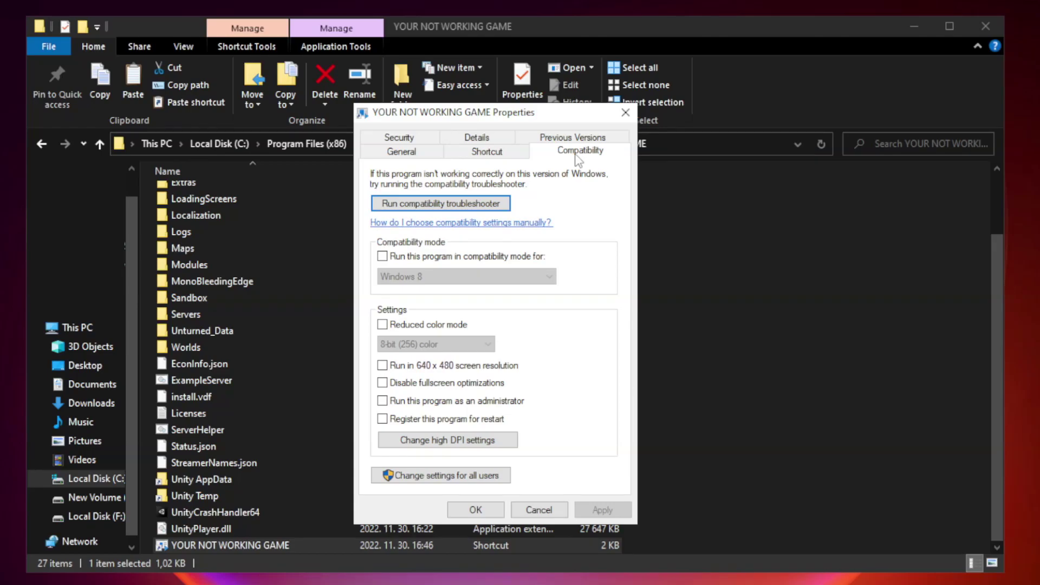
# - Enable Windows 8 compatibility mode, disable fullscreen optimizations, run as administrator, then apply and confirm
pyautogui.click(413, 259)
pyautogui.click(458, 277)
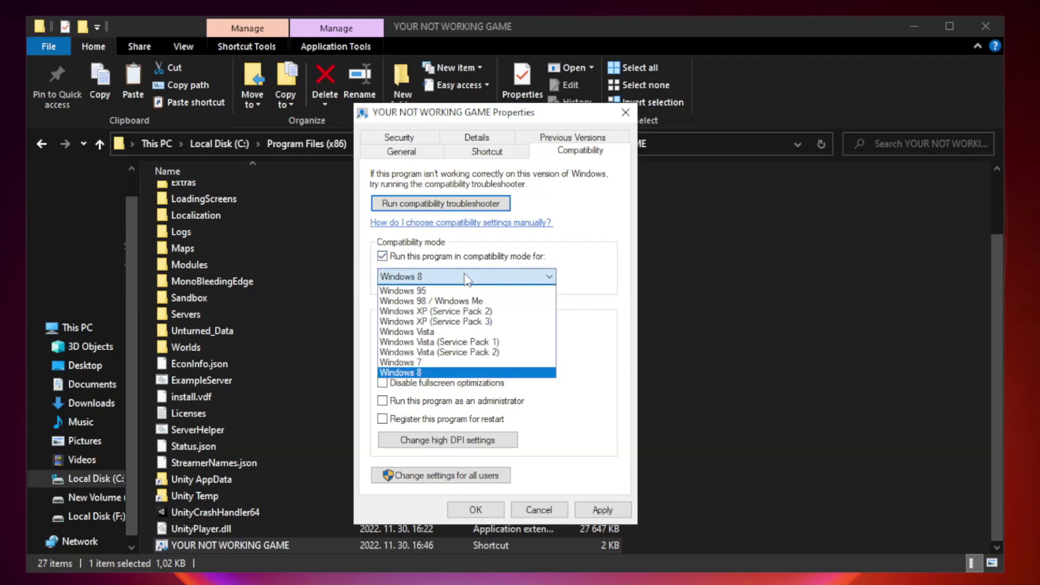
pyautogui.click(440, 373)
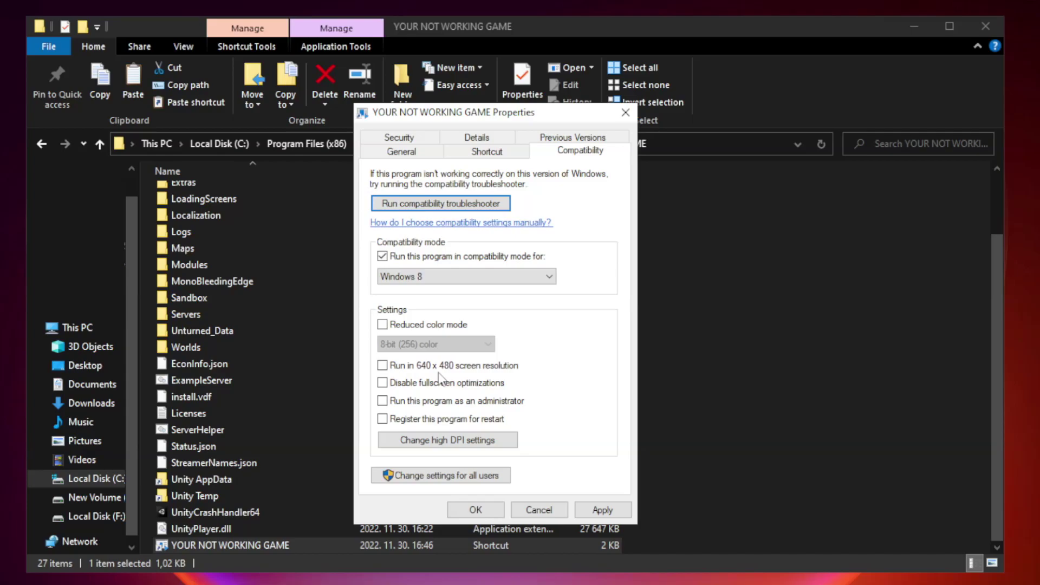
pyautogui.click(407, 387)
pyautogui.click(408, 402)
pyautogui.click(602, 510)
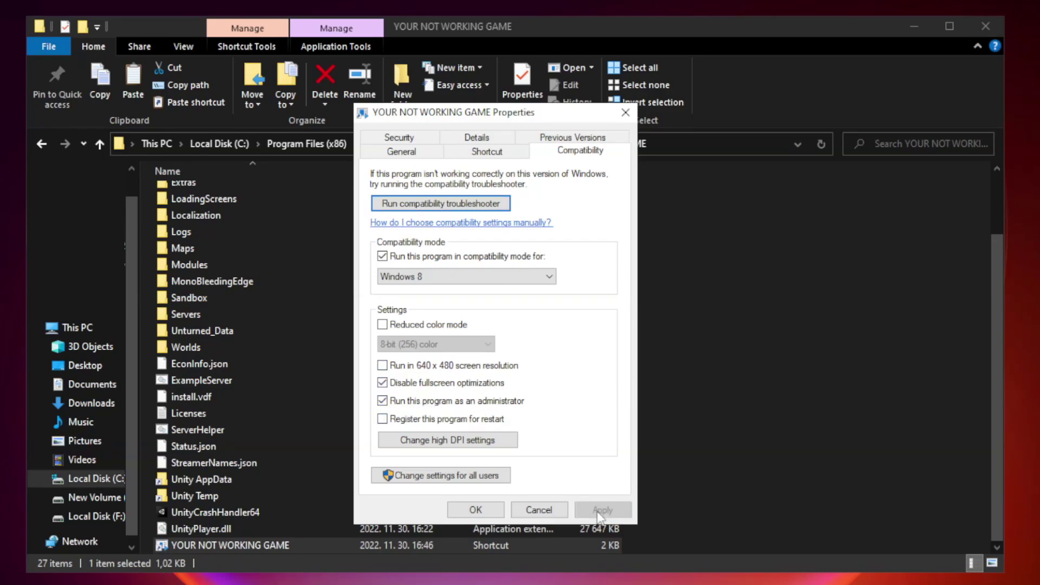
pyautogui.click(475, 510)
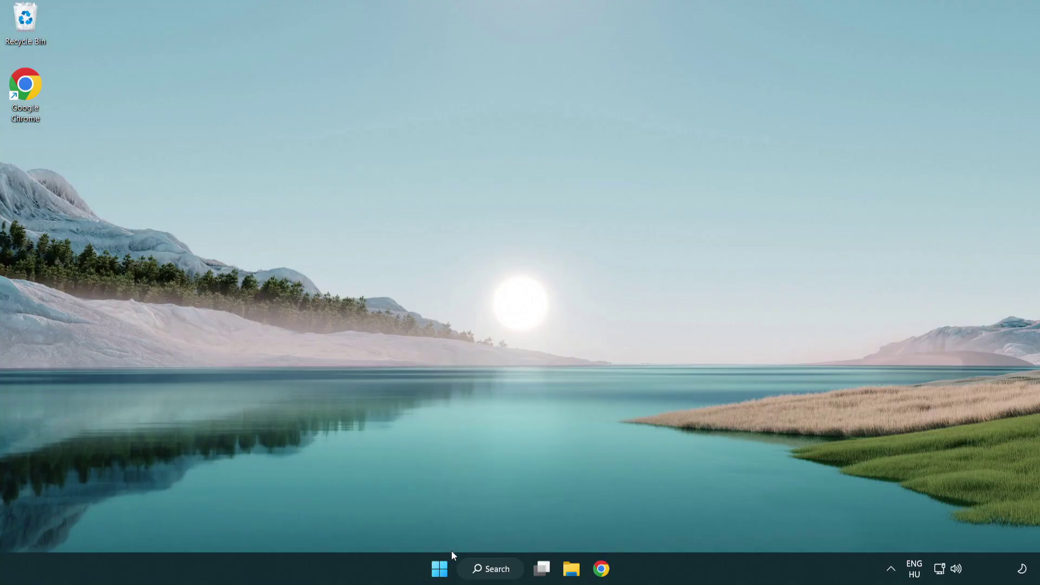
# - Open Task Manager's Startup tab and disable Terminal as a startup app
pyautogui.rightClick(440, 573)
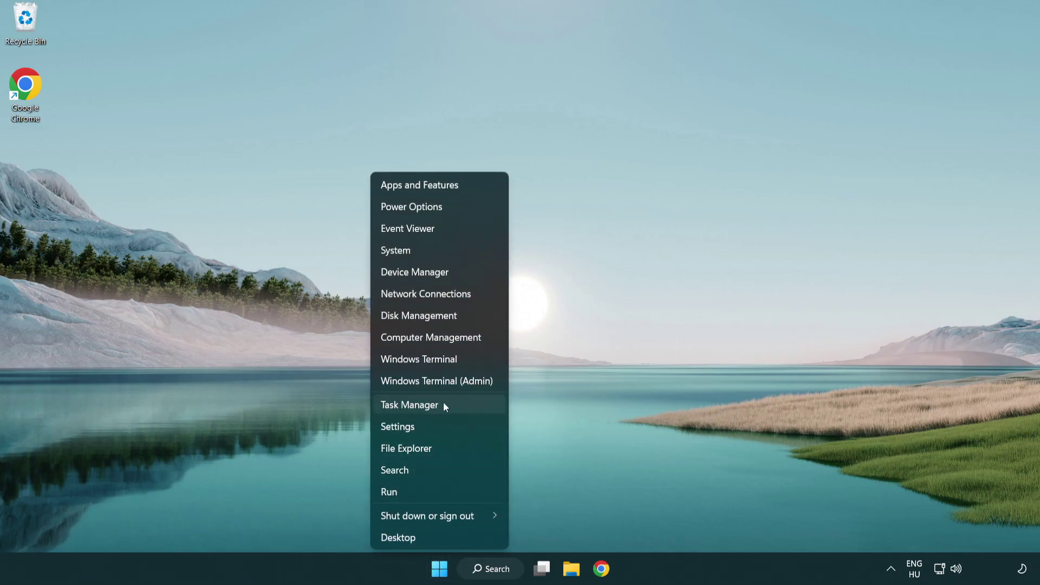
pyautogui.click(460, 407)
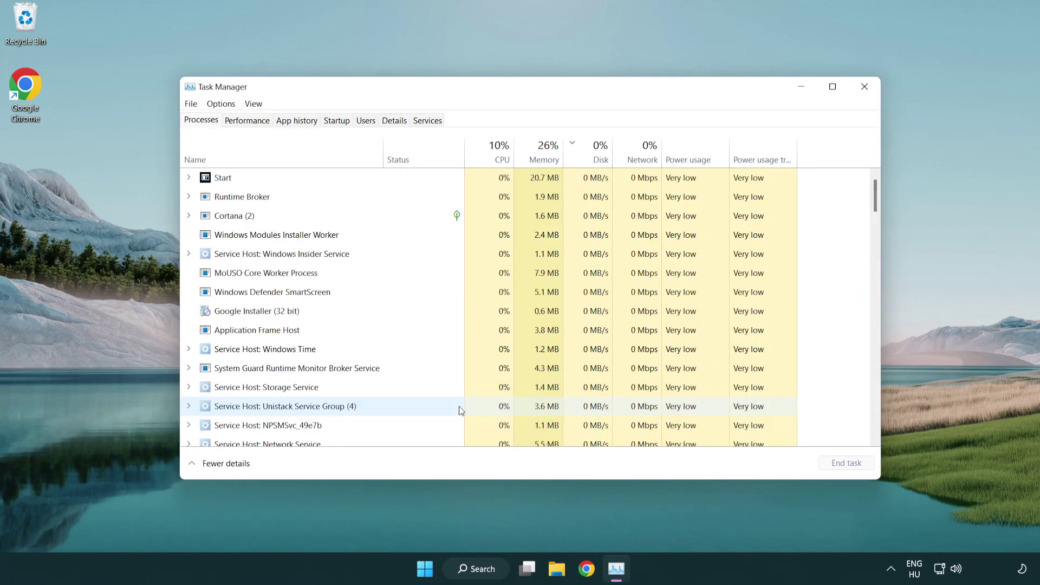
pyautogui.click(336, 121)
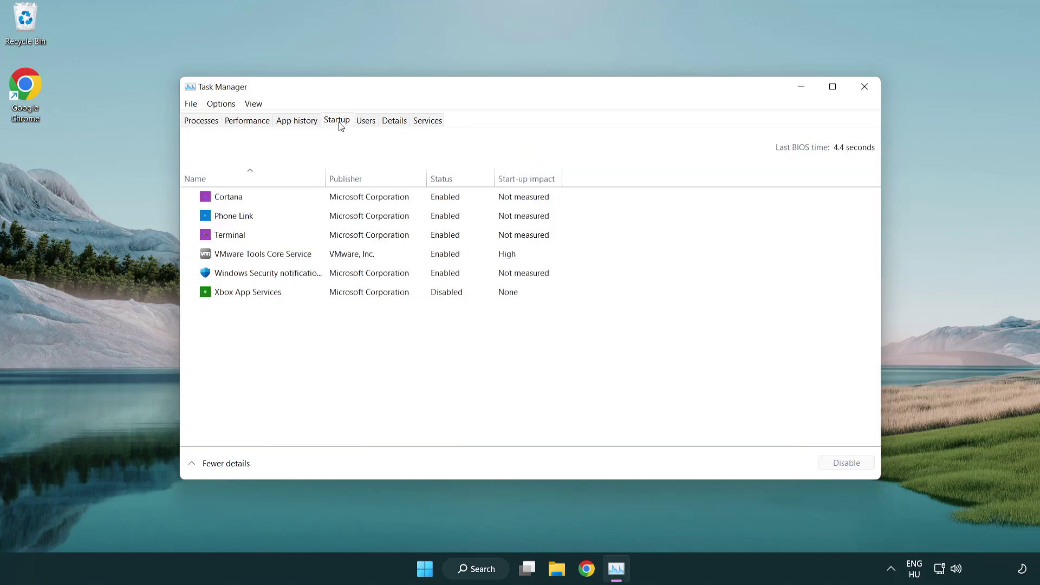
pyautogui.click(336, 235)
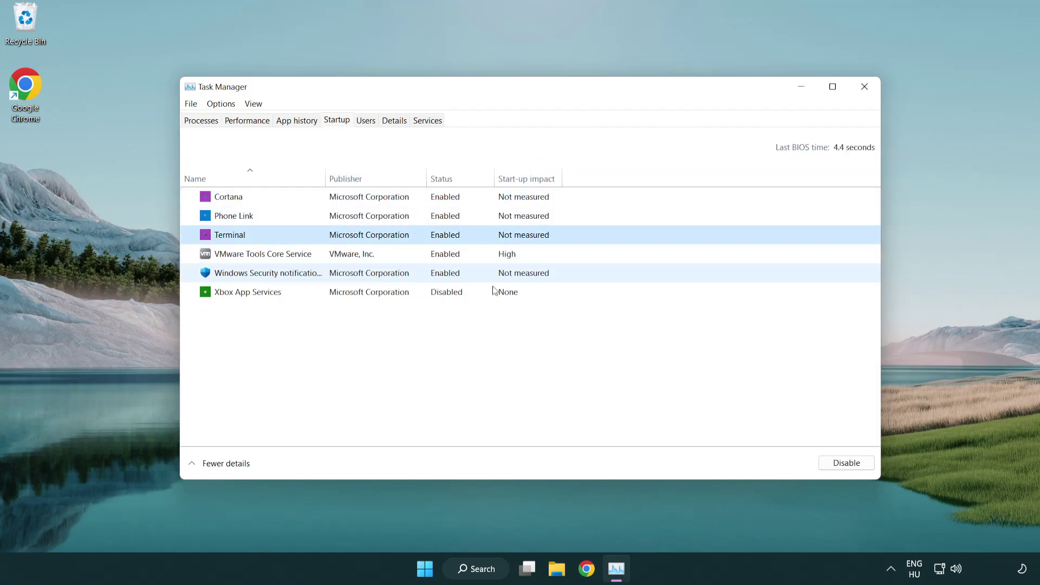
pyautogui.click(834, 463)
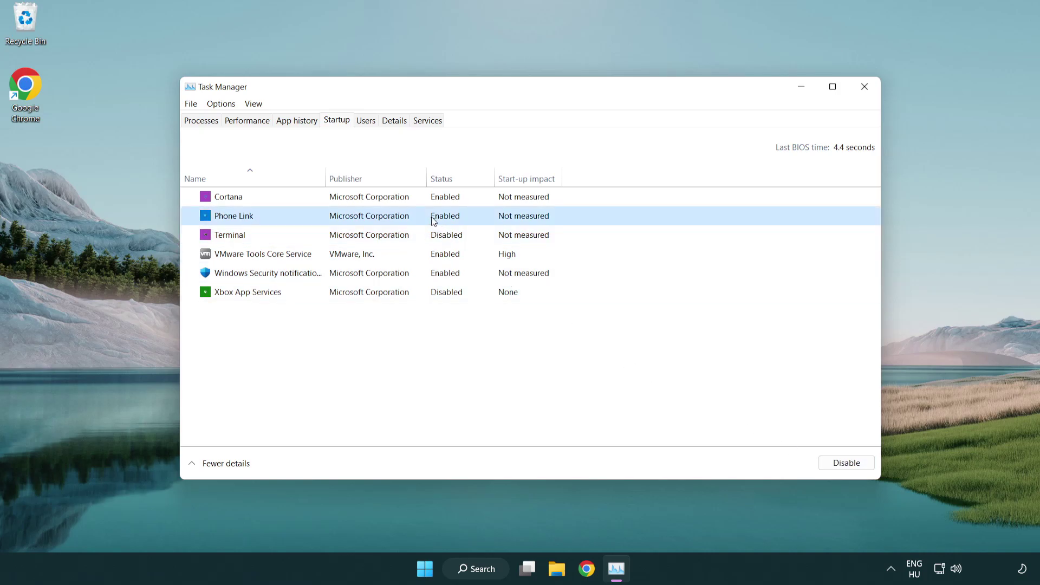
# - Disable Phone Link, Cortana and Windows Security notification at startup, then close Task Manager
pyautogui.click(836, 462)
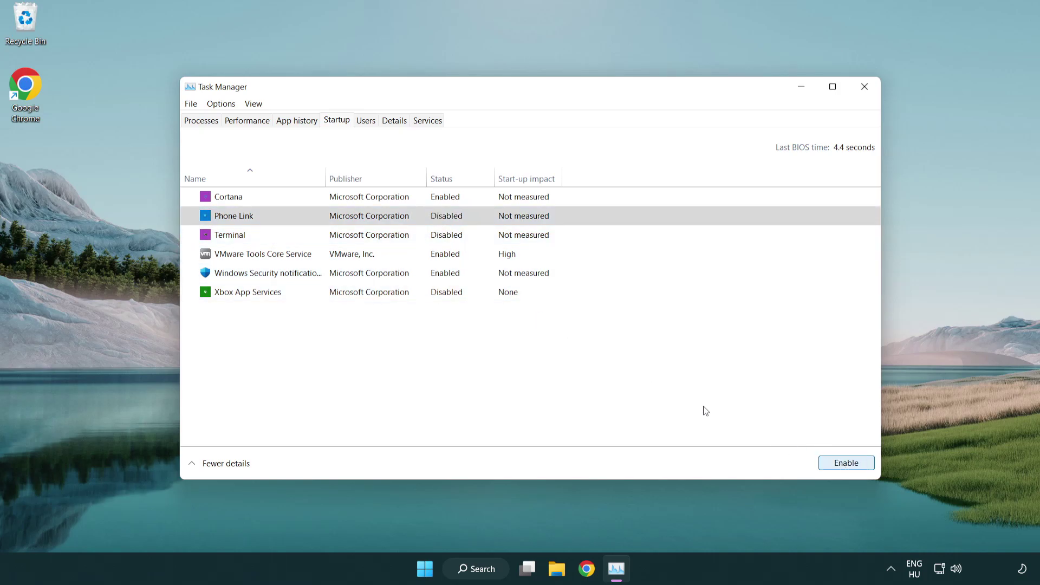
pyautogui.click(371, 203)
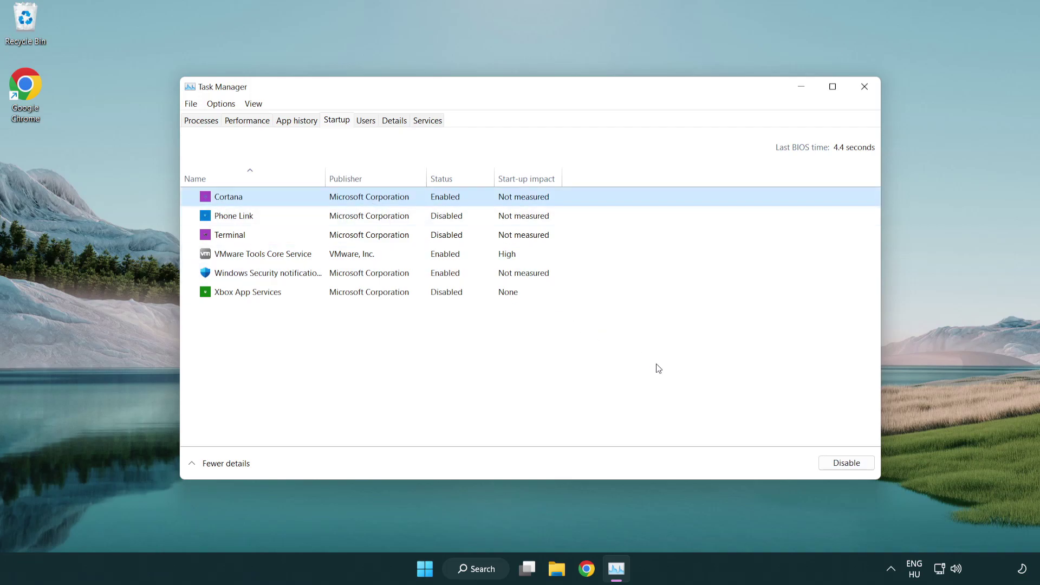
pyautogui.click(839, 462)
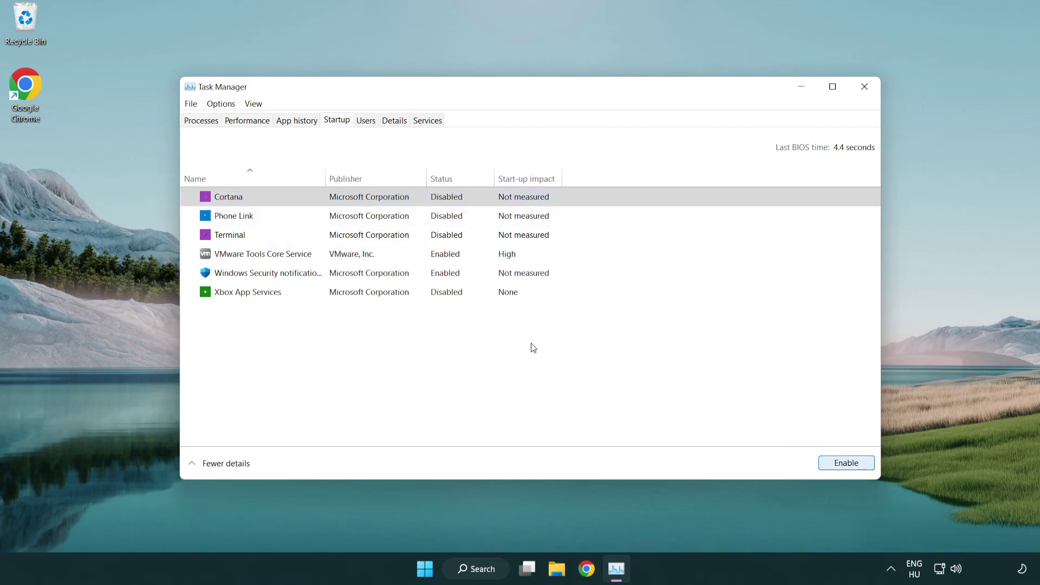
pyautogui.click(495, 276)
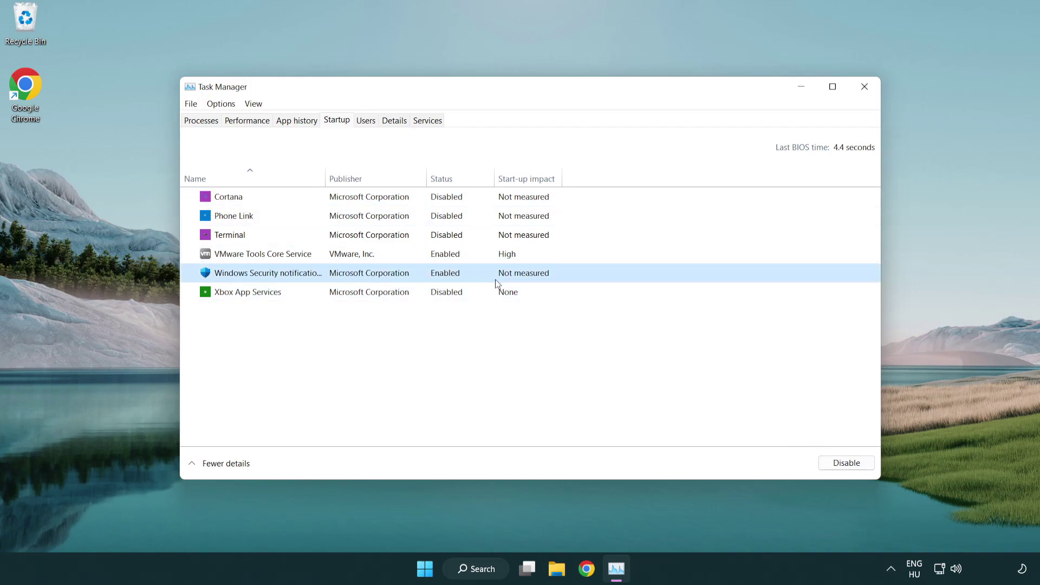
pyautogui.click(841, 465)
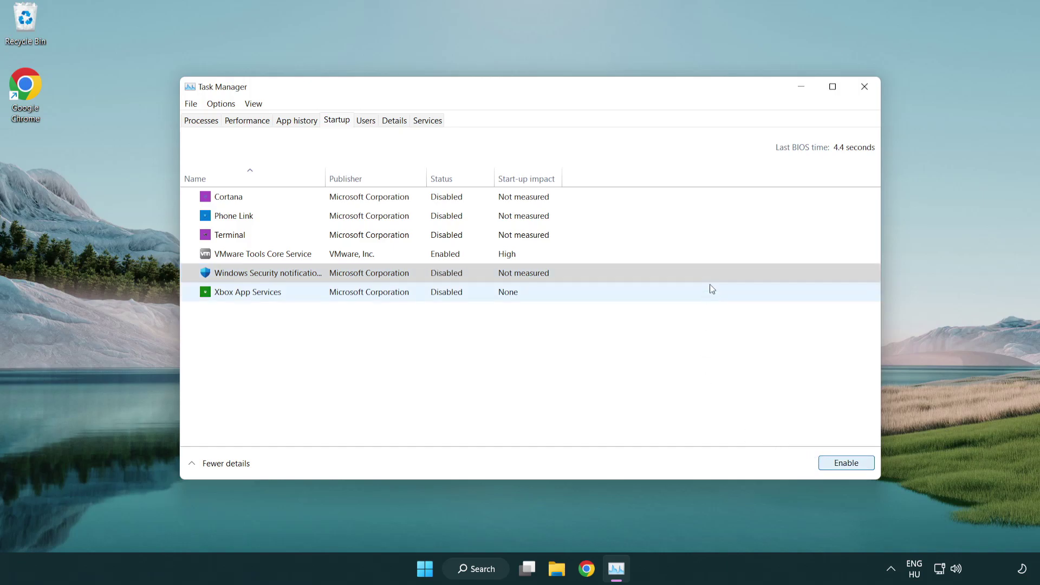
pyautogui.click(865, 91)
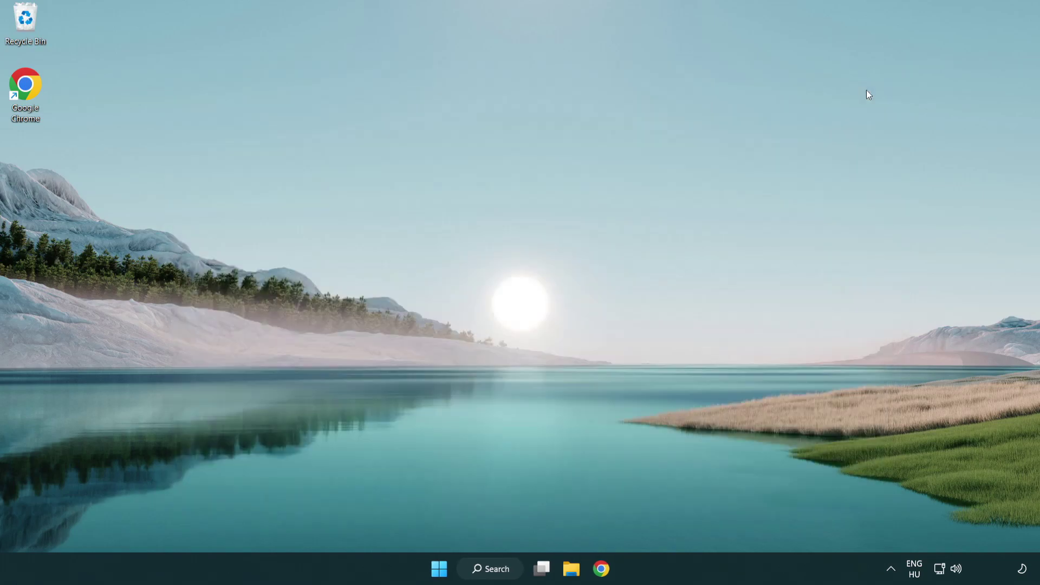
# - Download dxwebsetup.exe from Chrome's DirectX End-User Runtime page and run it
pyautogui.click(602, 570)
pyautogui.scroll(2, 431, 456)
pyautogui.scroll(1, 430, 456)
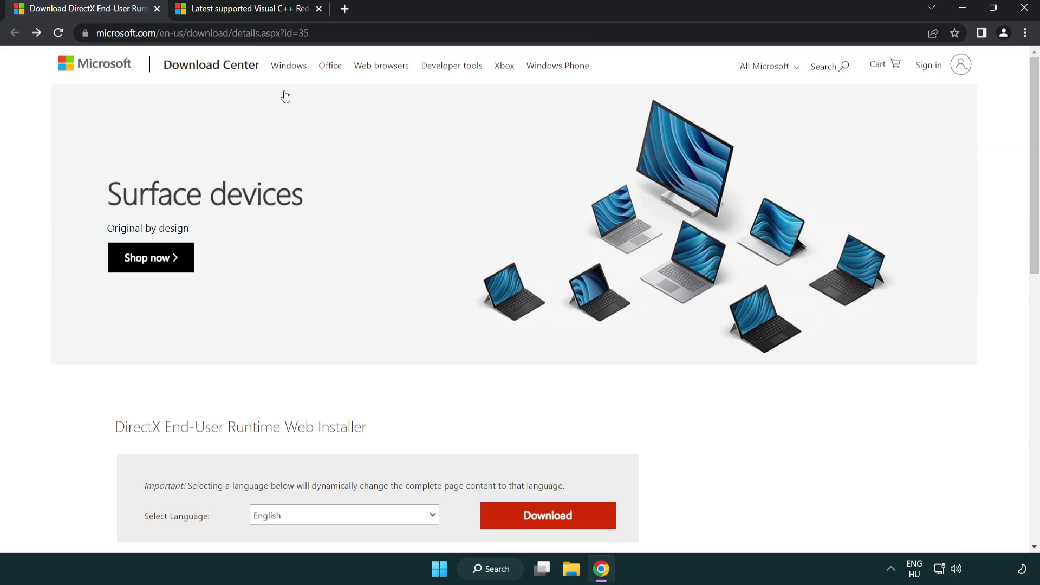
pyautogui.click(448, 35)
pyautogui.click(449, 35)
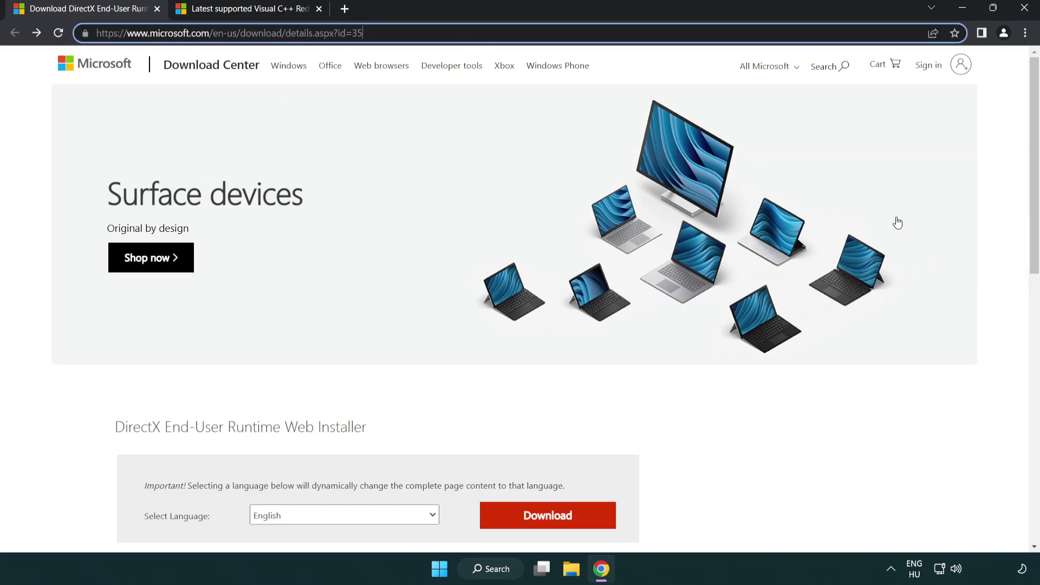
pyautogui.click(996, 236)
pyautogui.scroll(-3, 1033, 236)
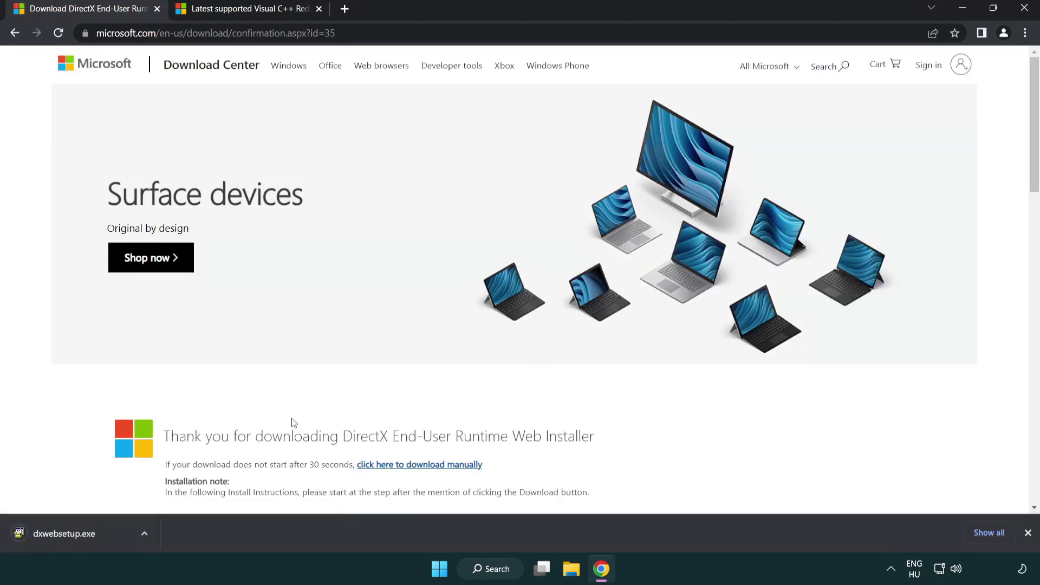
pyautogui.click(67, 535)
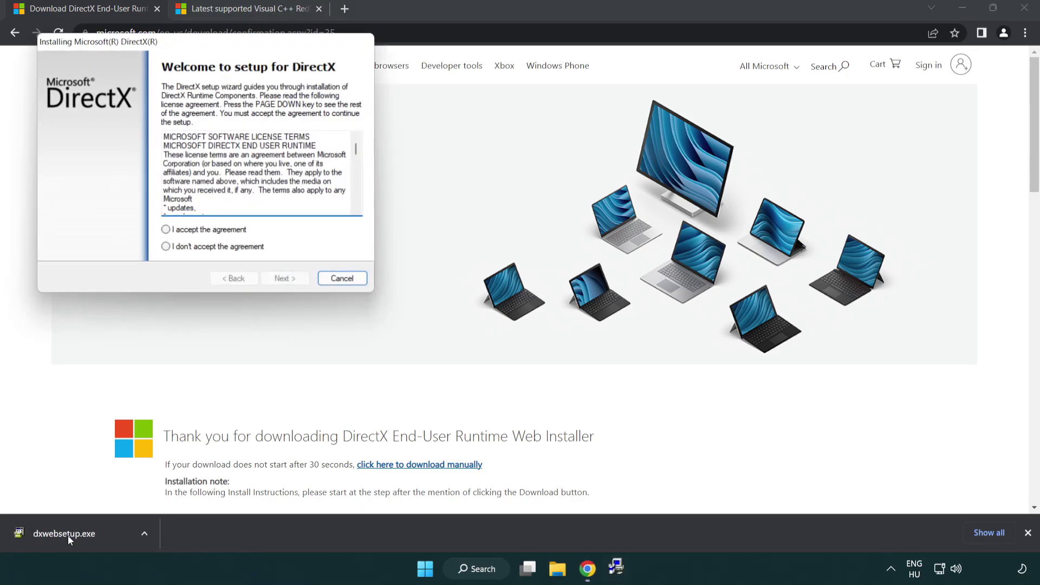
# - Accept the DirectX license, skip the Bing Bar, and finish setup, which reports DirectX already current
pyautogui.moveTo(158, 48); pyautogui.dragTo(458, 163)
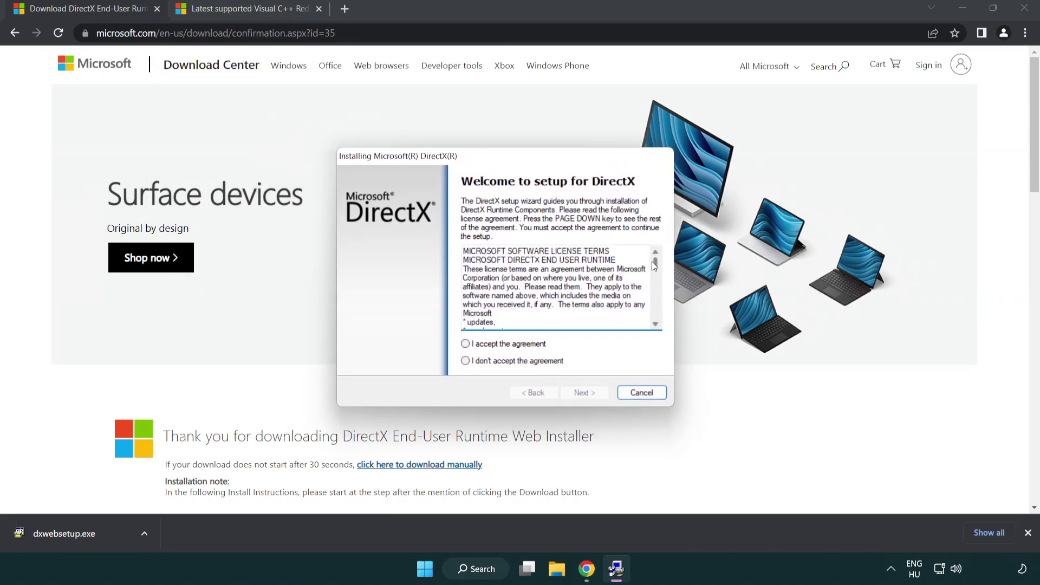
pyautogui.moveTo(656, 270); pyautogui.dragTo(655, 314)
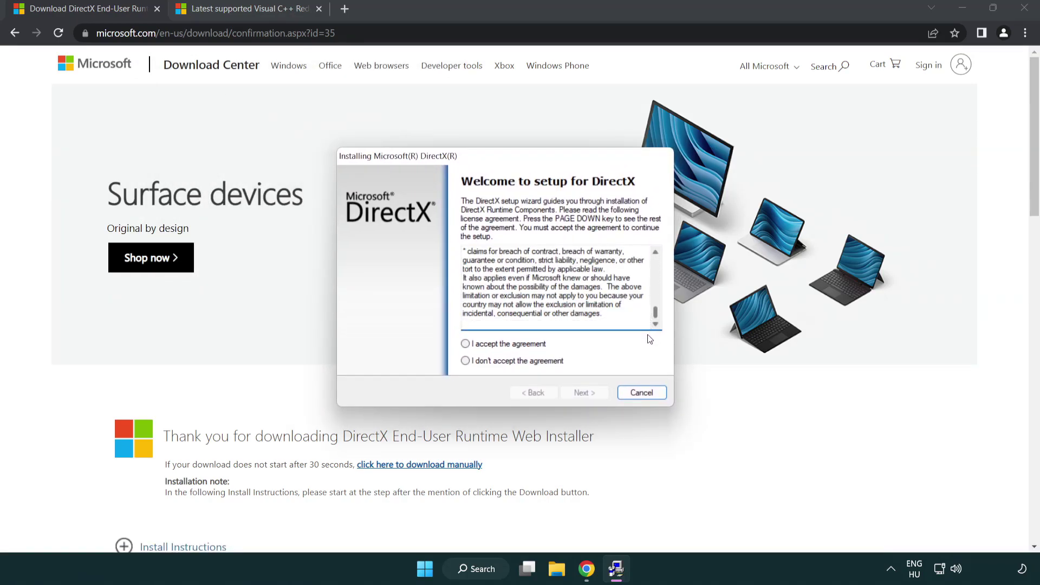
pyautogui.click(467, 345)
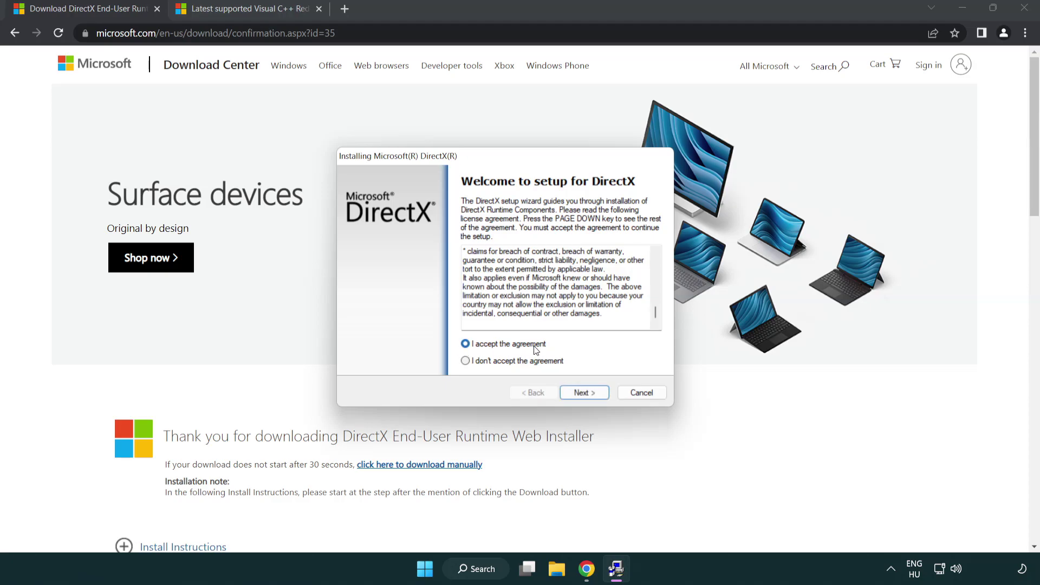
pyautogui.click(586, 394)
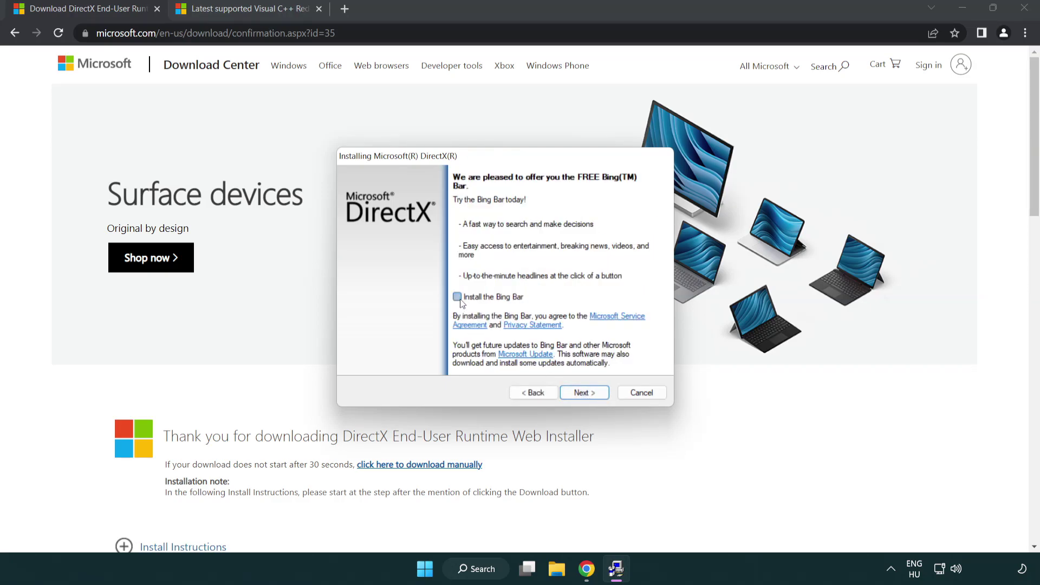
pyautogui.click(589, 394)
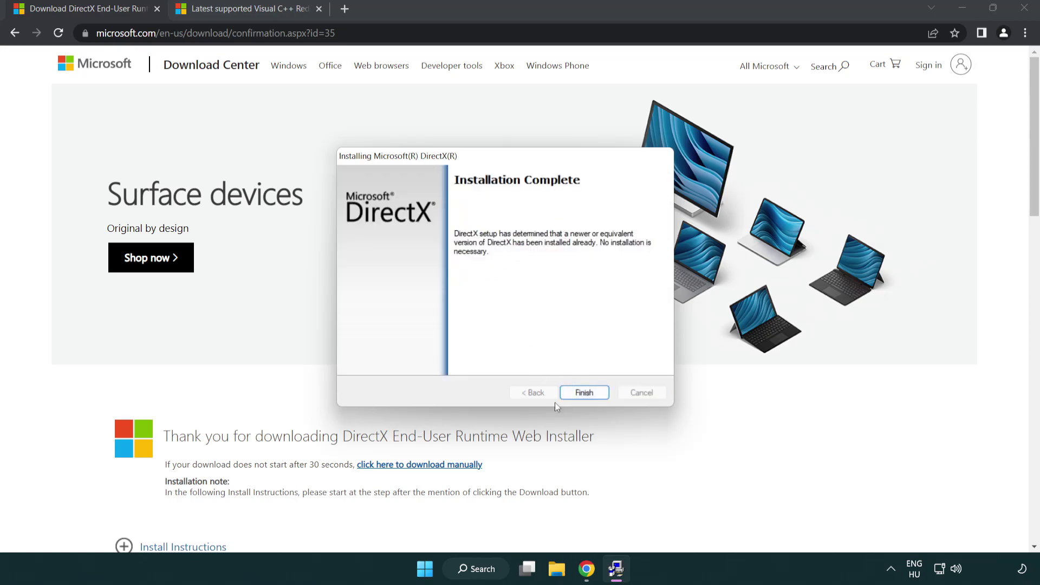
pyautogui.click(584, 391)
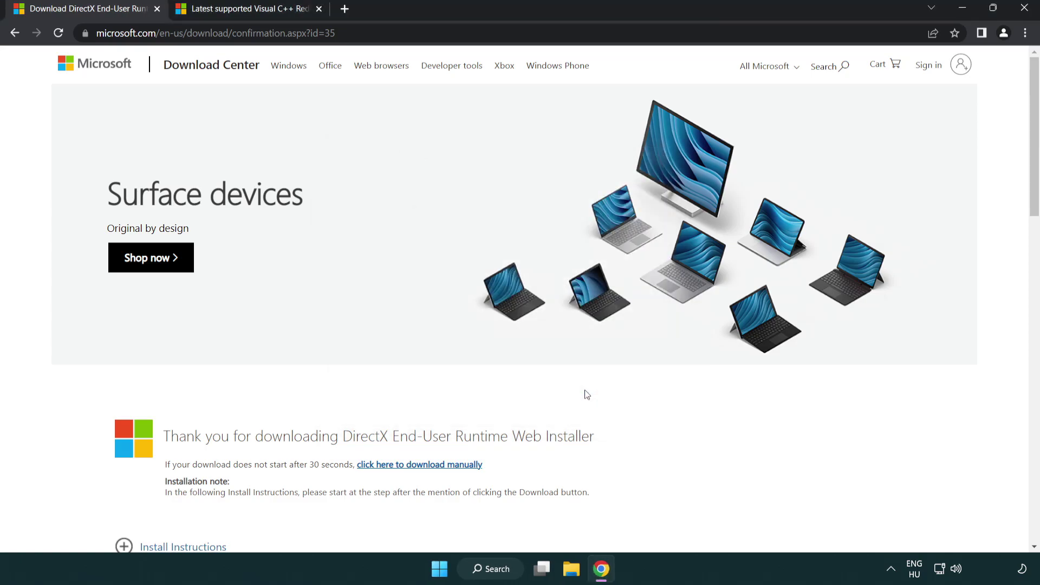
# - Close the DirectX tab, download the ARM64, x86 and x64 VC_redist installers, and run the ARM64 one
pyautogui.click(157, 8)
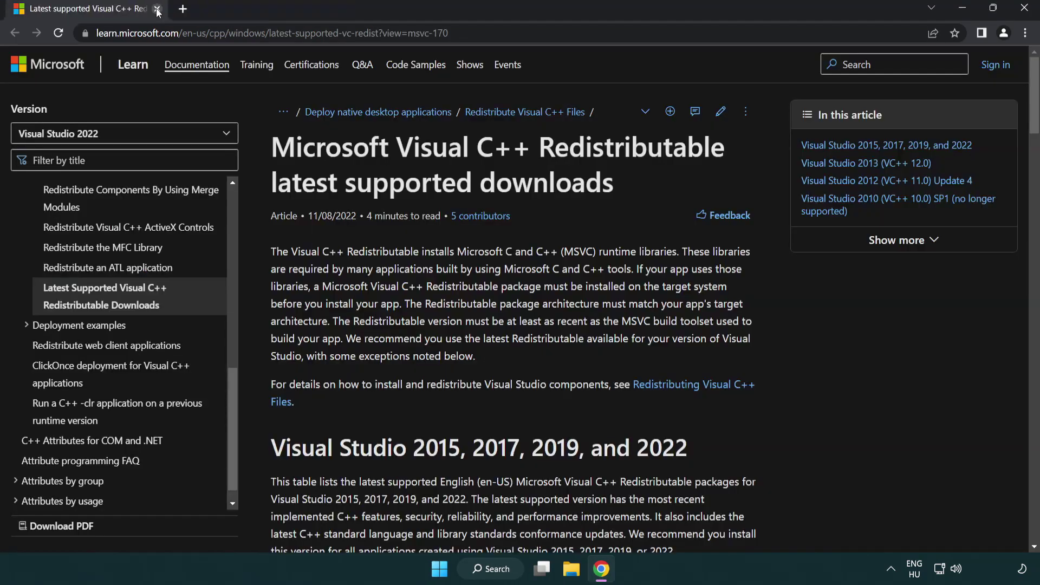
pyautogui.click(457, 37)
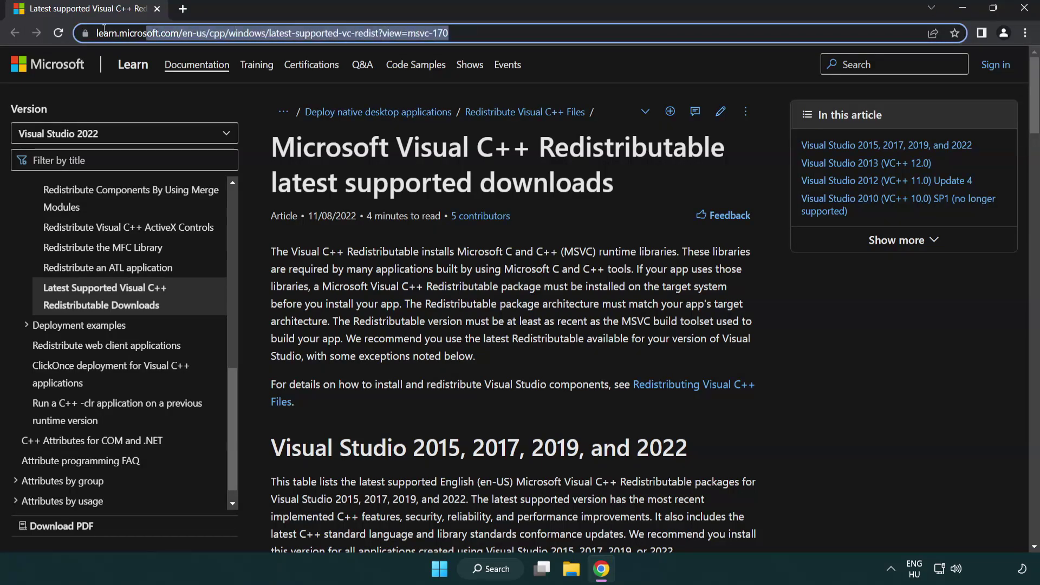
pyautogui.click(535, 179)
pyautogui.scroll(-6, 535, 179)
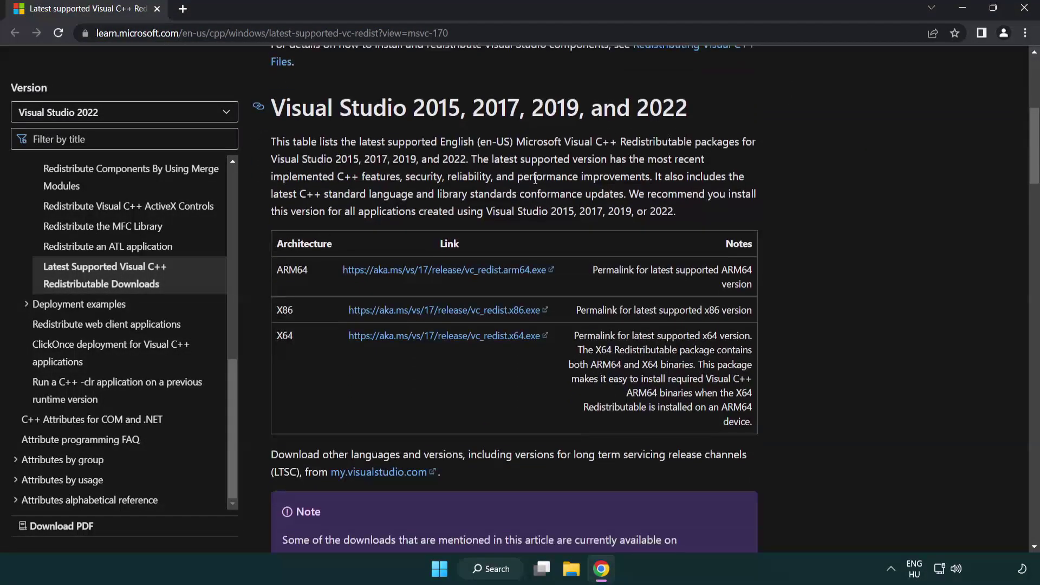
pyautogui.click(425, 277)
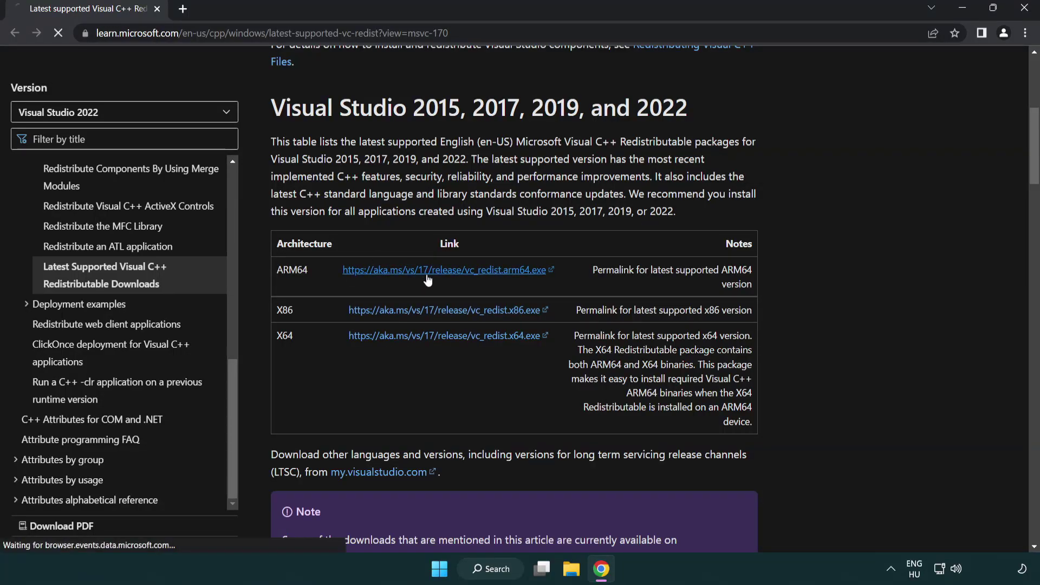
pyautogui.click(436, 336)
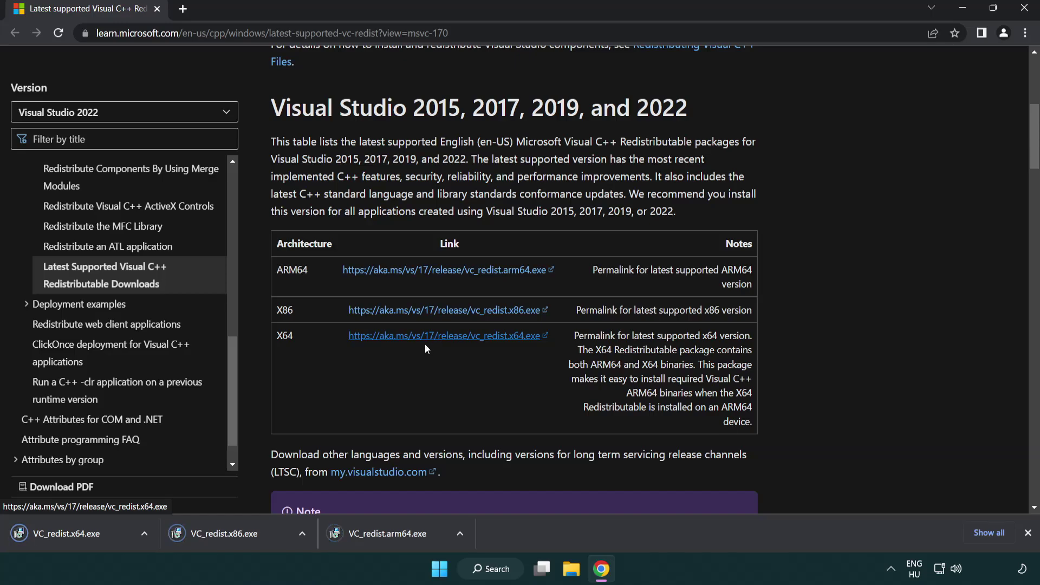
pyautogui.click(398, 537)
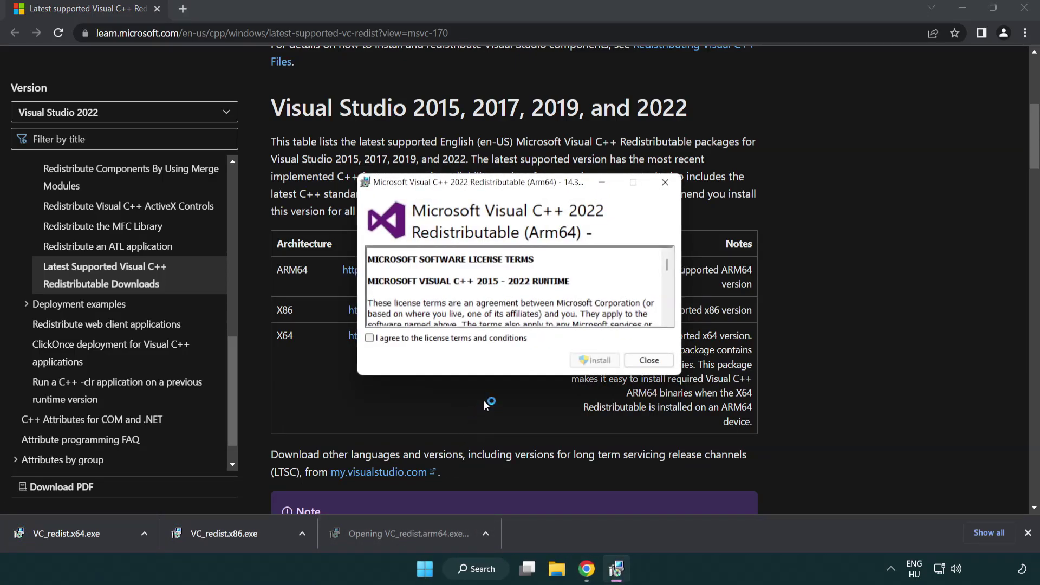
# - Agree to the license and try installing the ARM64 redistributable, then dismiss the failed setup
pyautogui.moveTo(666, 261); pyautogui.dragTo(676, 317)
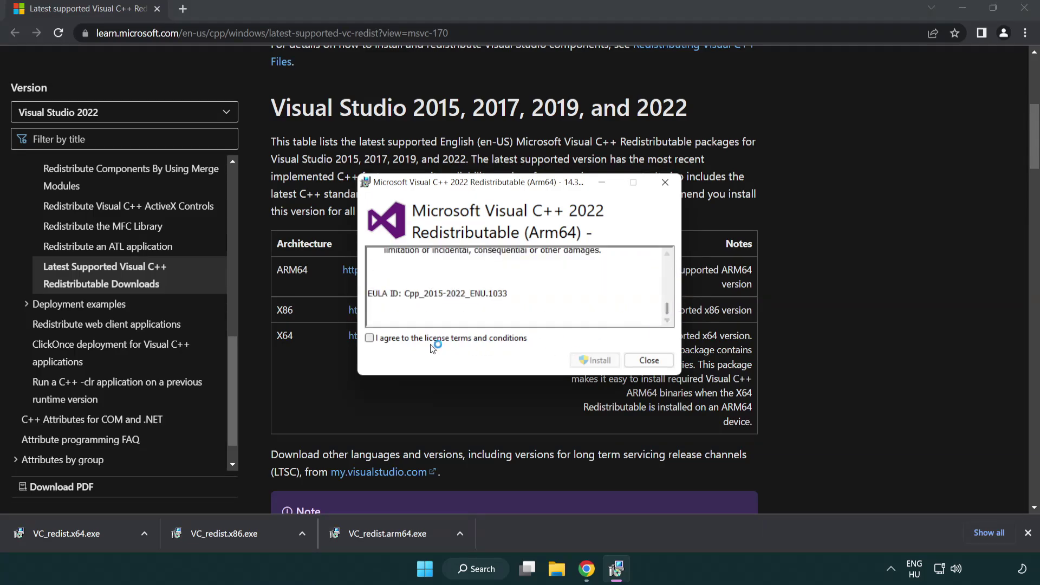
pyautogui.click(371, 338)
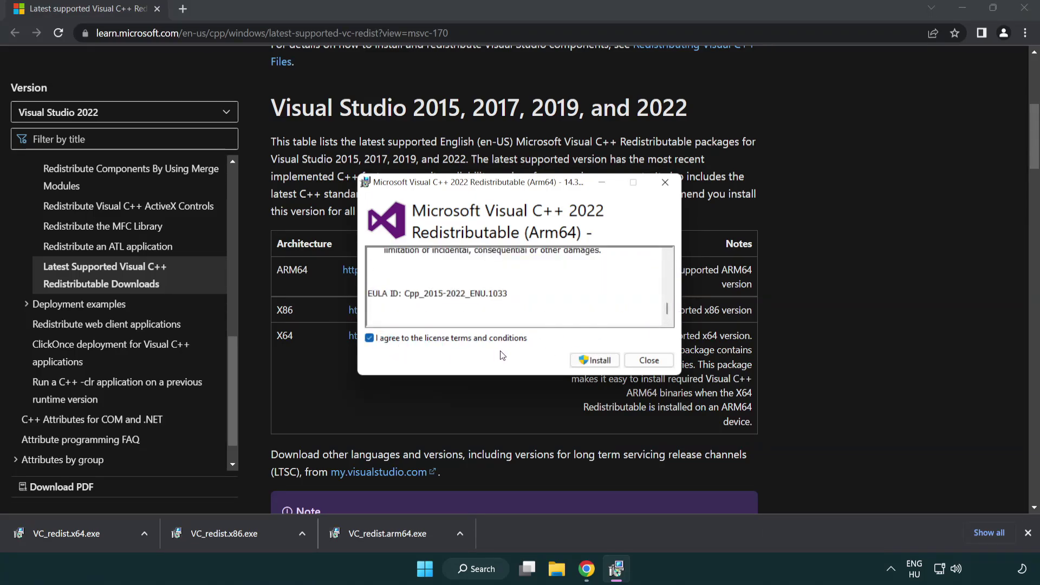
pyautogui.click(579, 360)
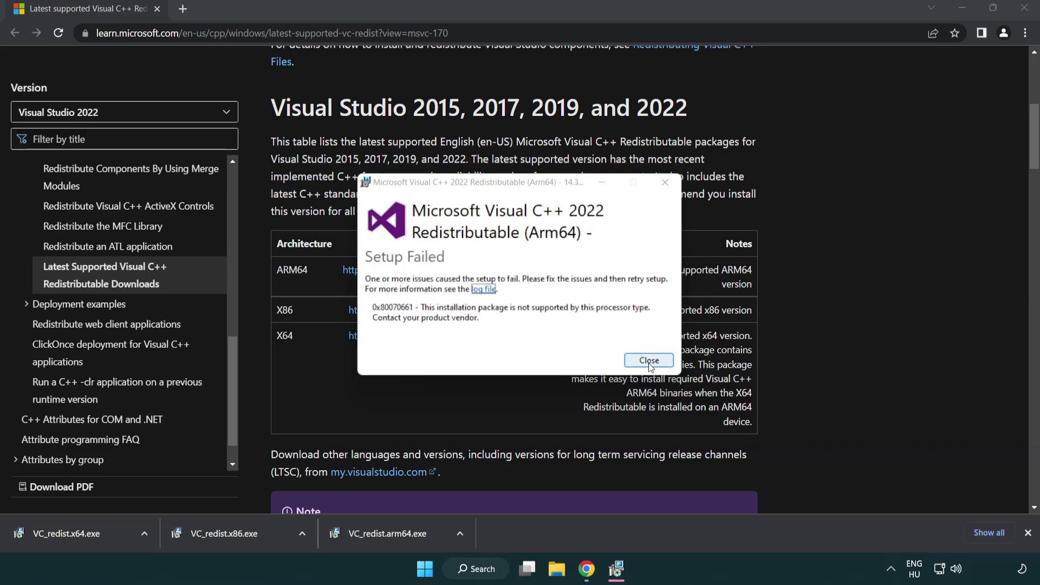
pyautogui.click(649, 360)
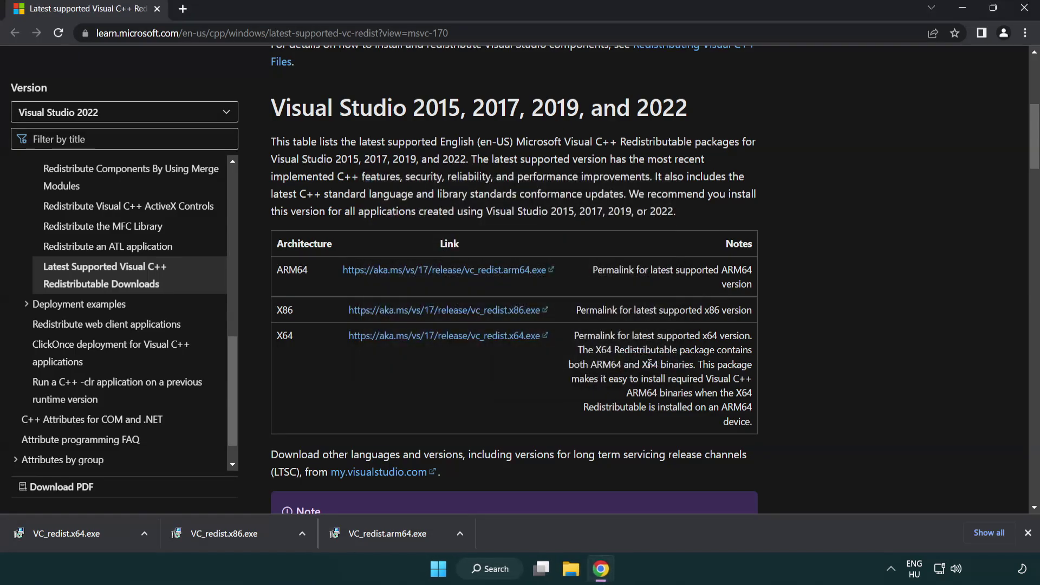
# - Install the x86 and x64 Visual C++ redistributables without restarting, then close Chrome
pyautogui.click(233, 540)
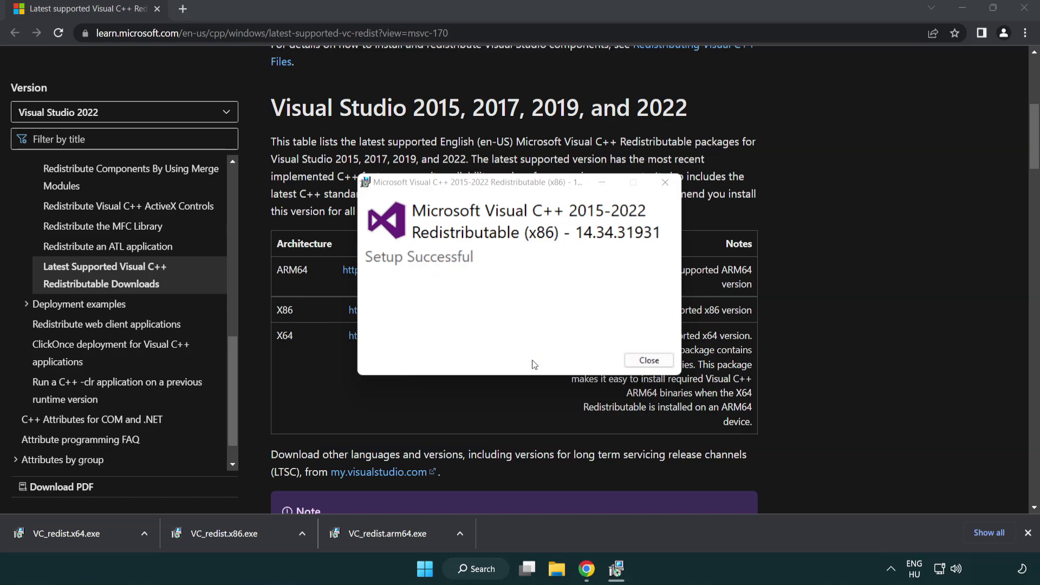
pyautogui.click(649, 361)
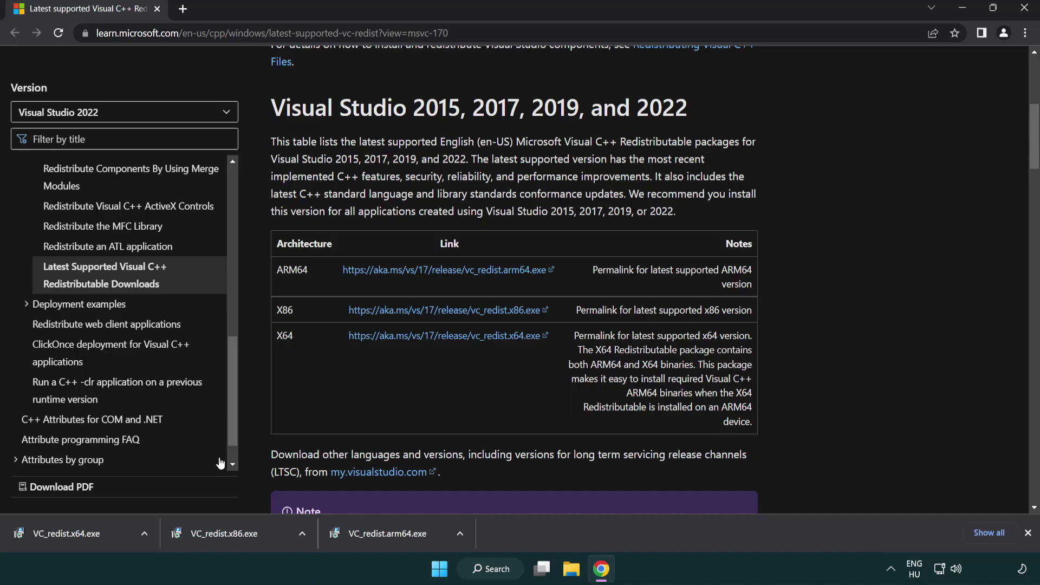
pyautogui.click(78, 532)
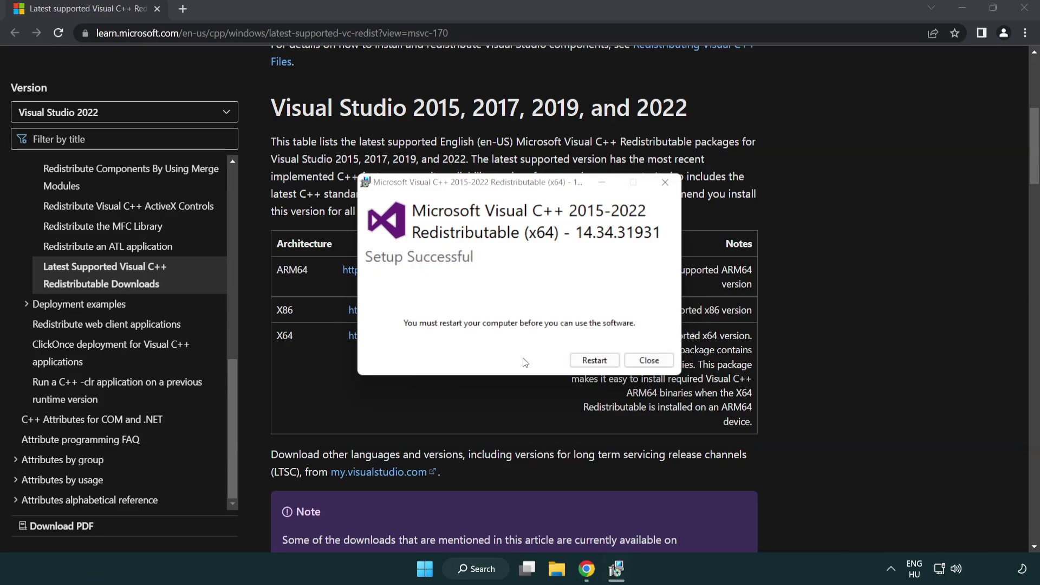
pyautogui.click(649, 360)
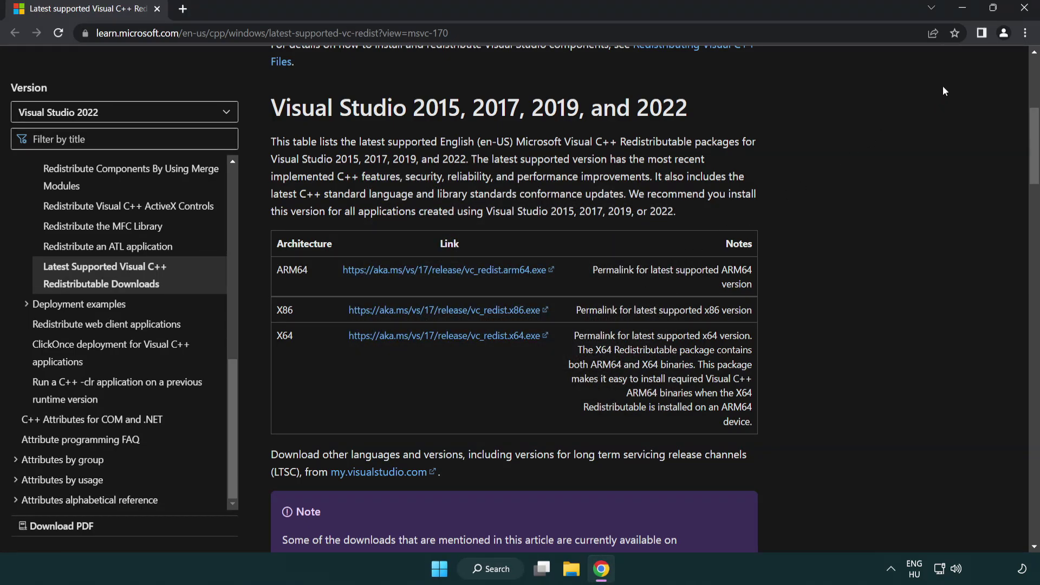
pyautogui.click(1025, 9)
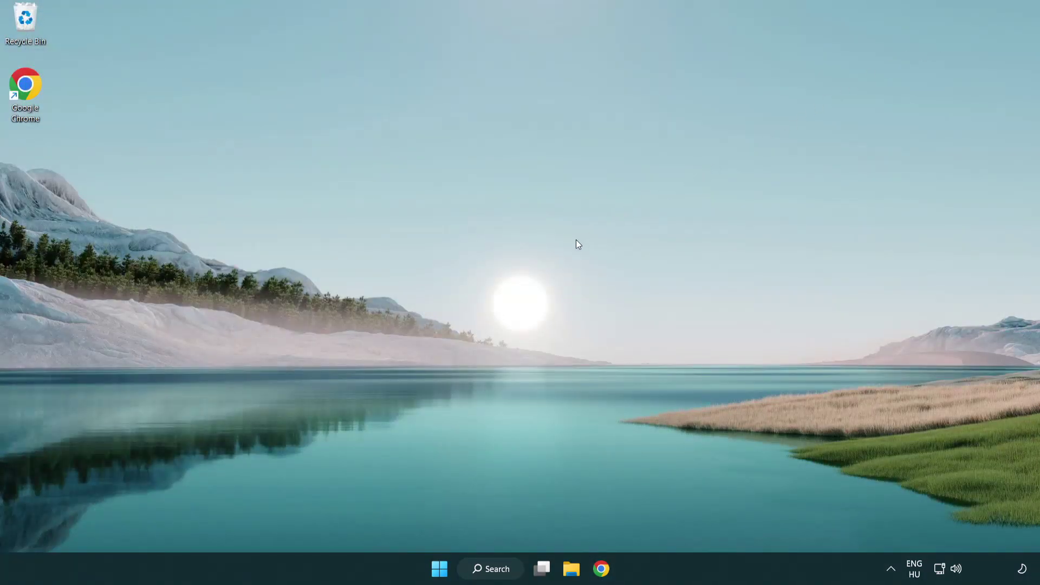
# - Run sfc /scannow in a Command Prompt opened as administrator
pyautogui.click(486, 571)
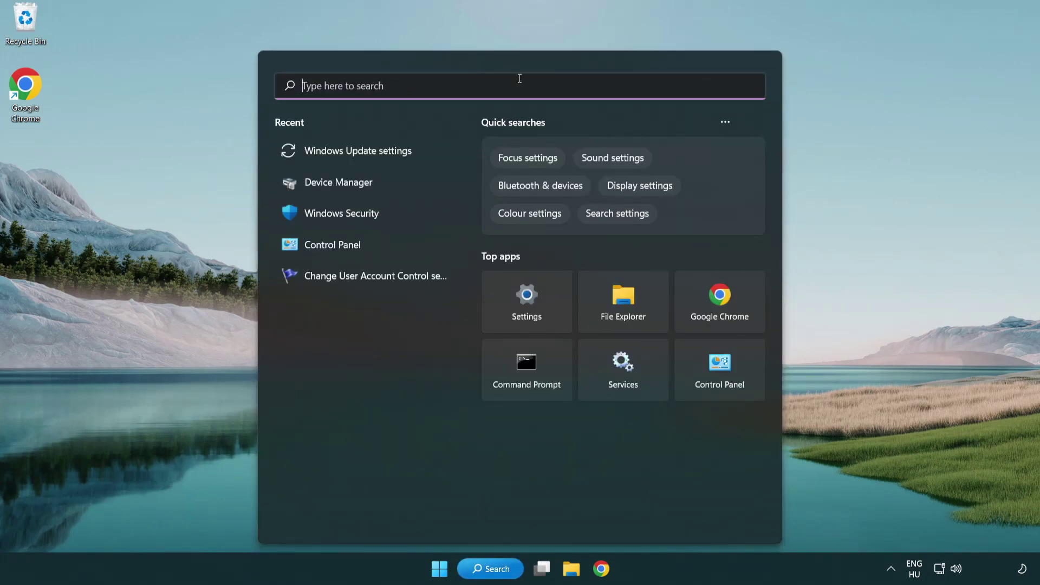
pyautogui.write('cmd')
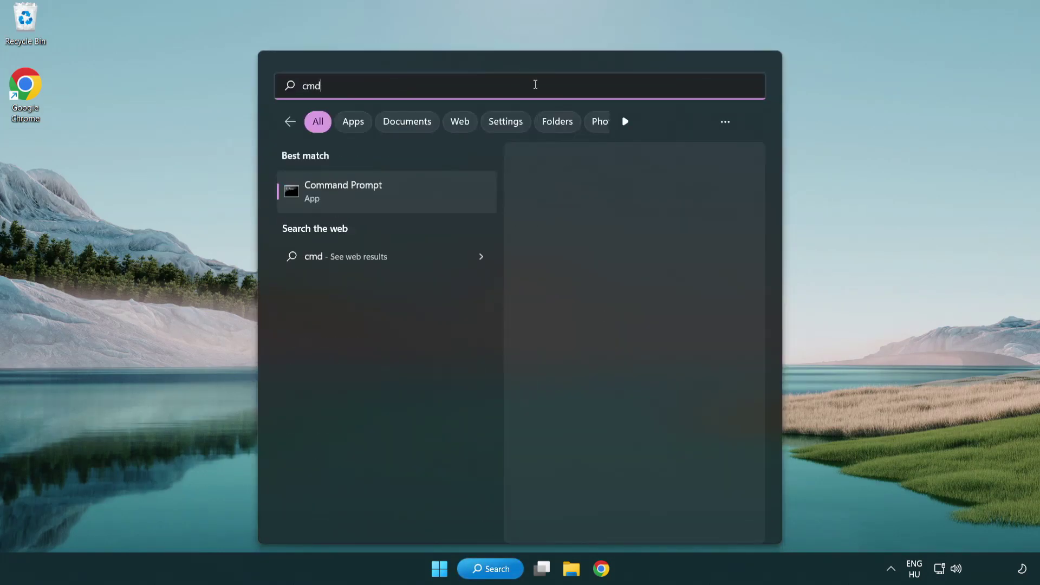
pyautogui.rightClick(398, 196)
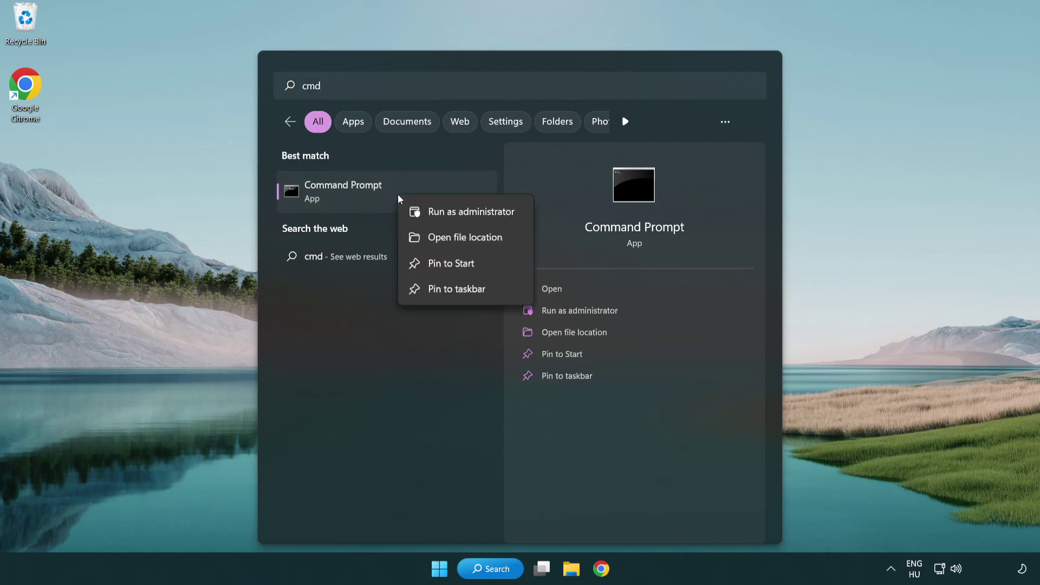
pyautogui.click(469, 216)
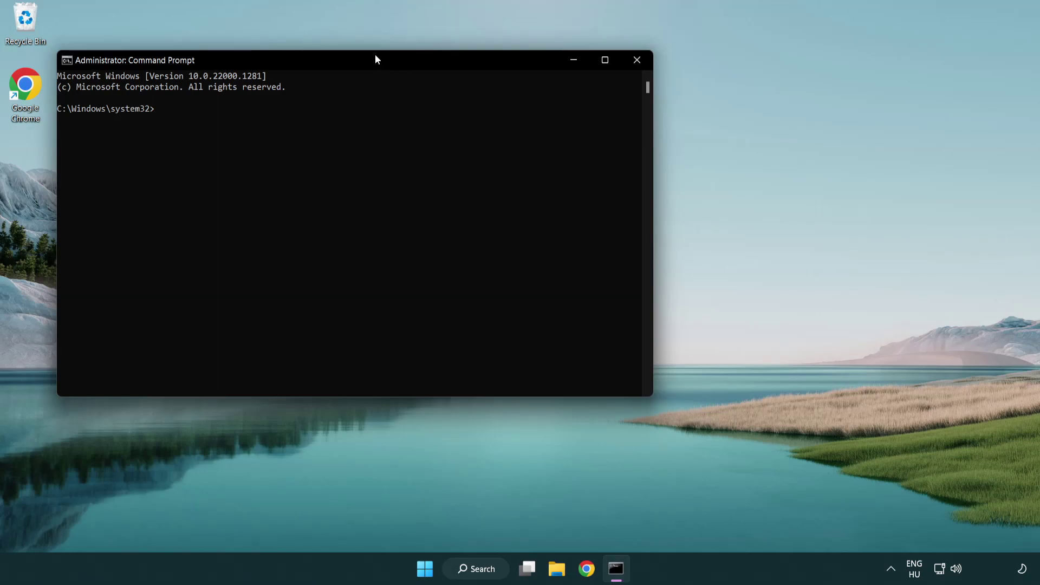
pyautogui.moveTo(376, 57); pyautogui.dragTo(523, 107)
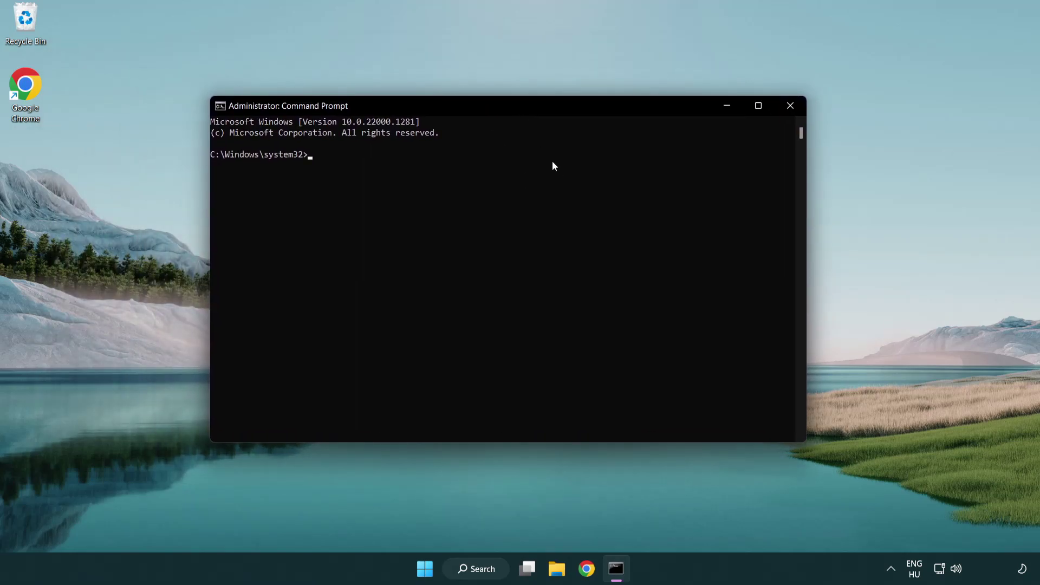
pyautogui.write('sfc /sca')
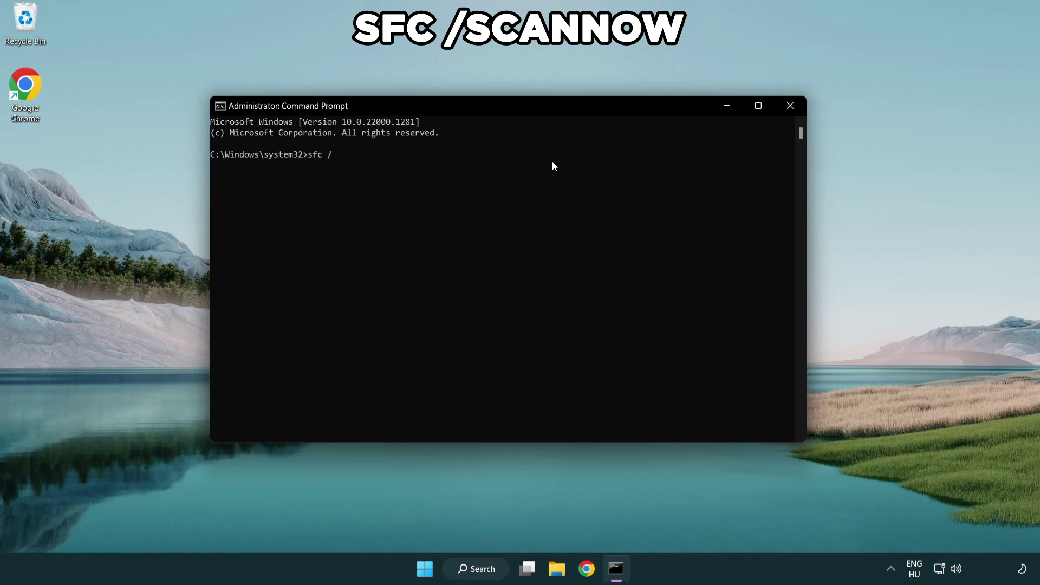
pyautogui.write('nnow')
pyautogui.press('Return')
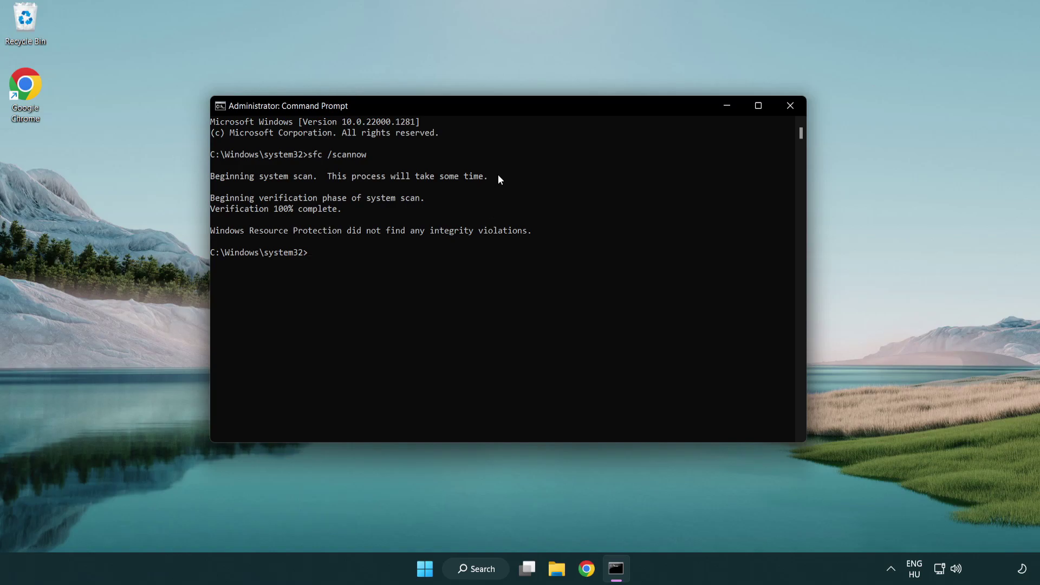
pyautogui.click(794, 109)
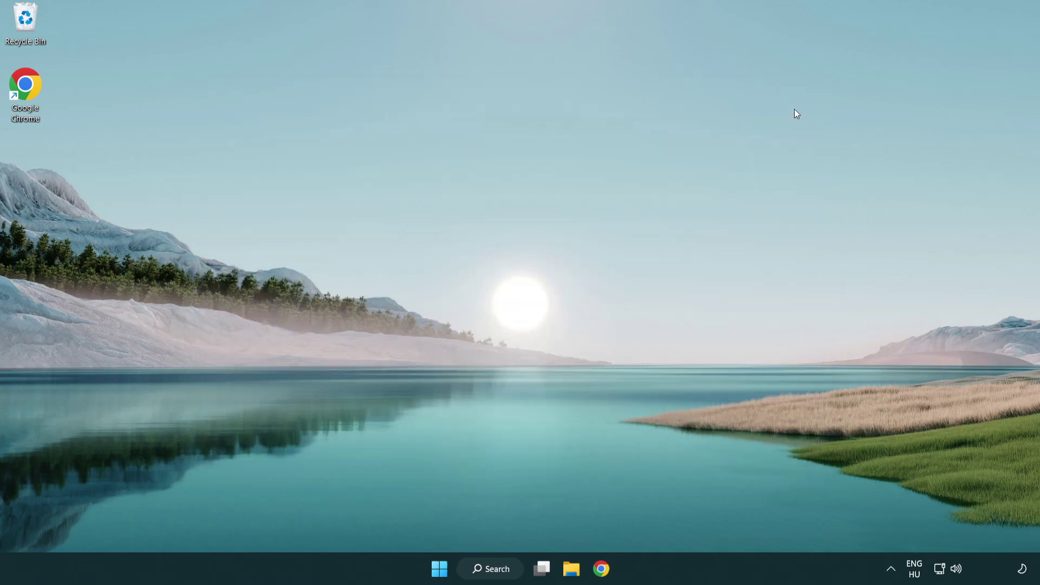
pyautogui.press('super')
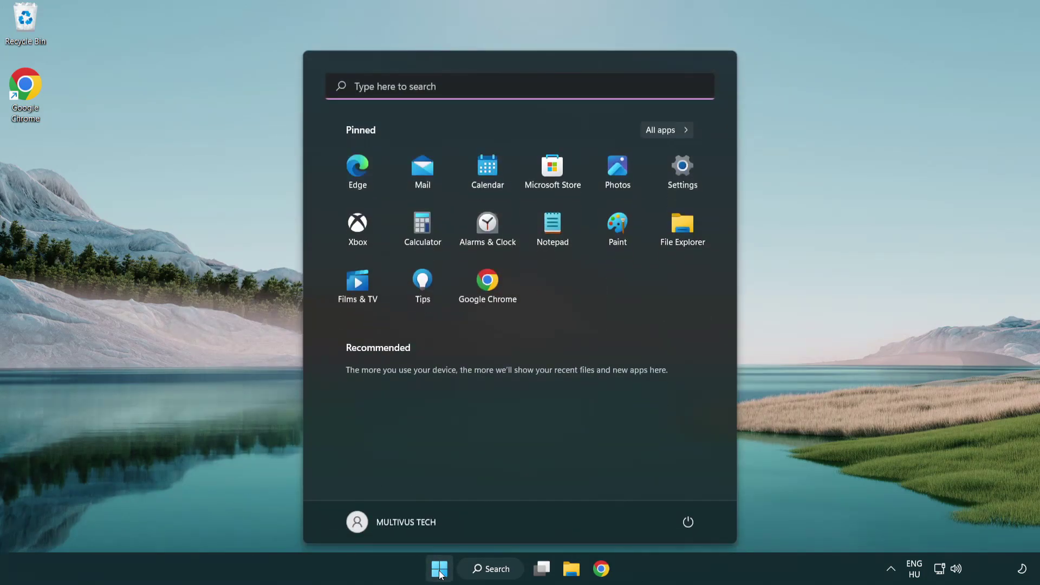
pyautogui.click(689, 520)
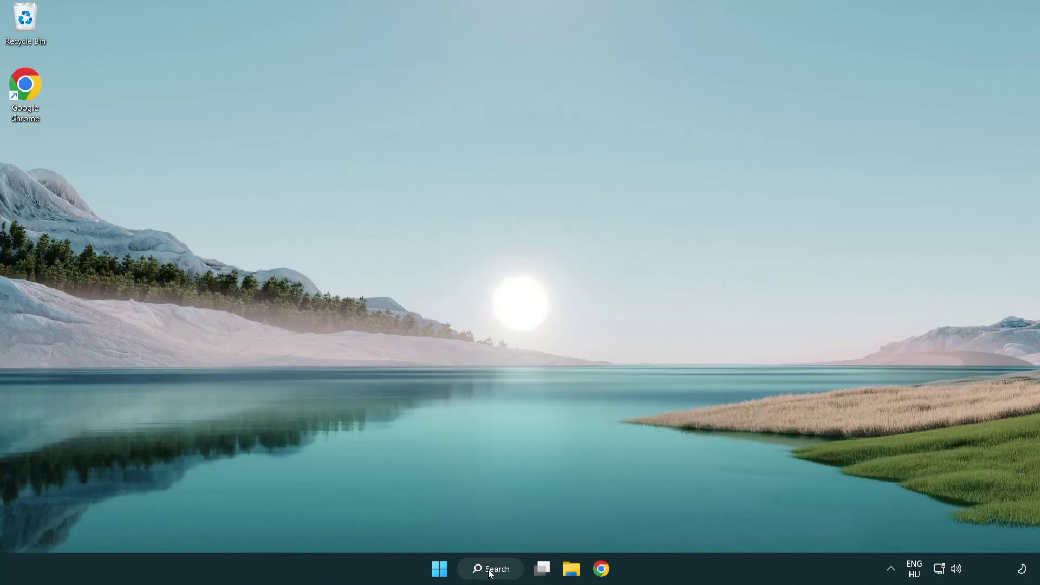
# - Open Windows Security's Virus & threat protection settings and scroll down to Exclusions
pyautogui.click(490, 575)
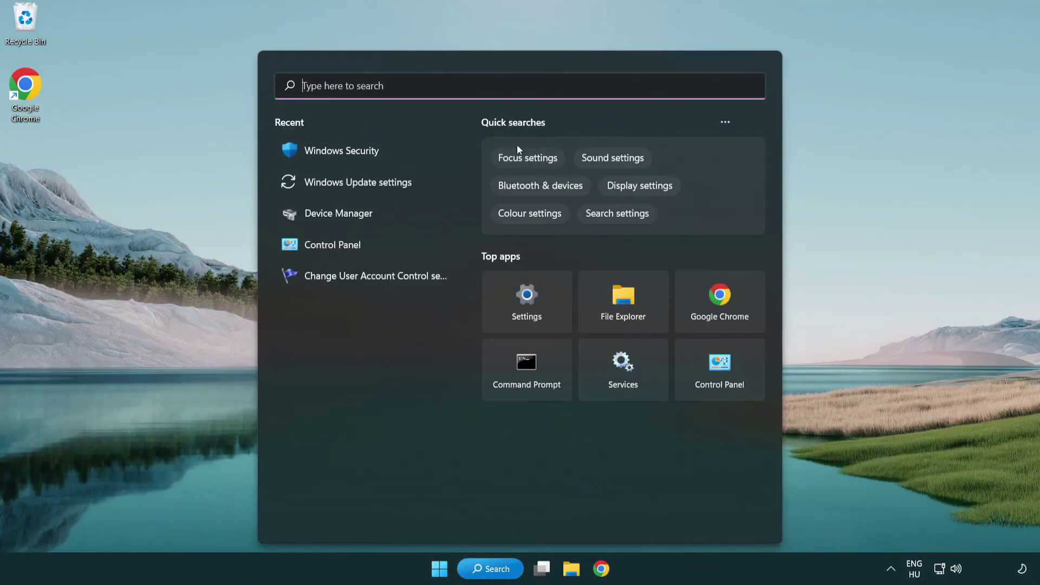
pyautogui.write('sec')
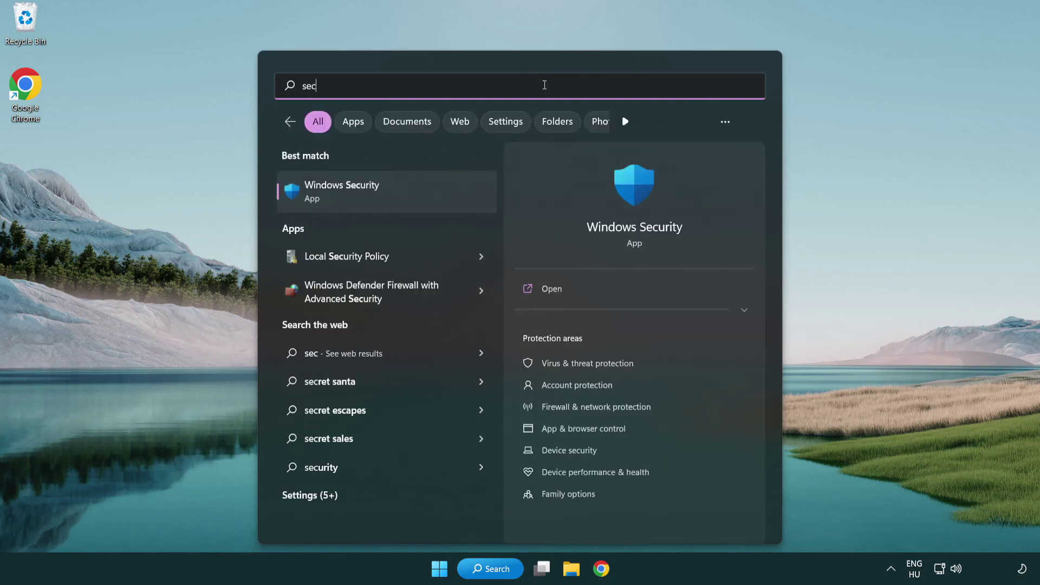
pyautogui.write('uri')
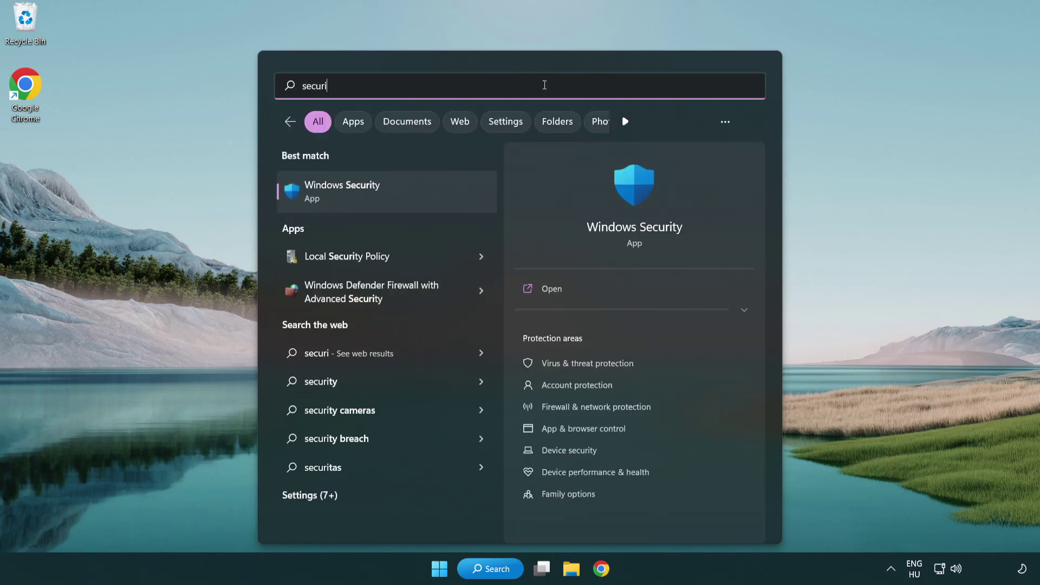
pyautogui.write('ty')
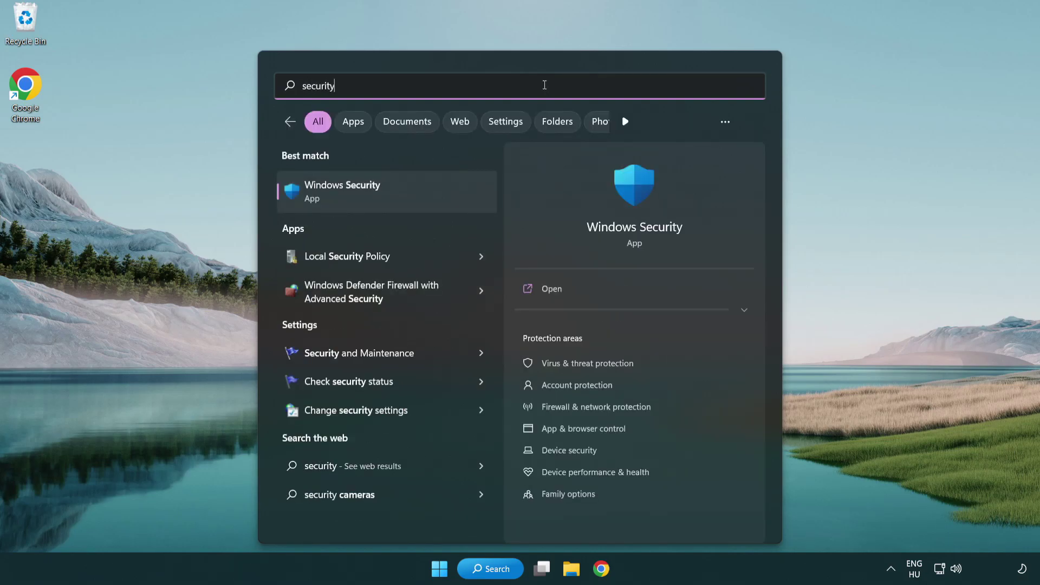
pyautogui.click(426, 197)
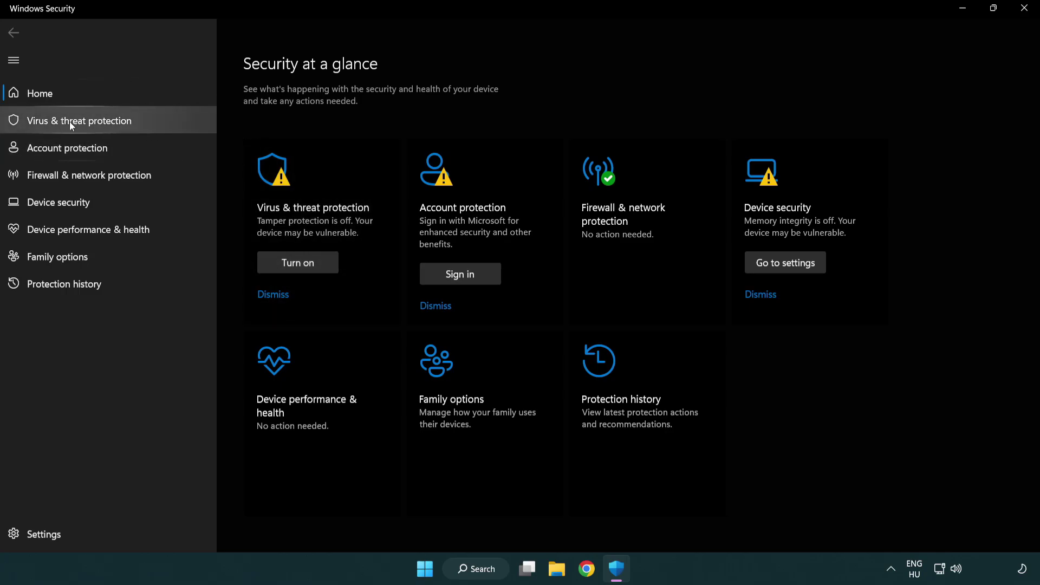
pyautogui.click(157, 124)
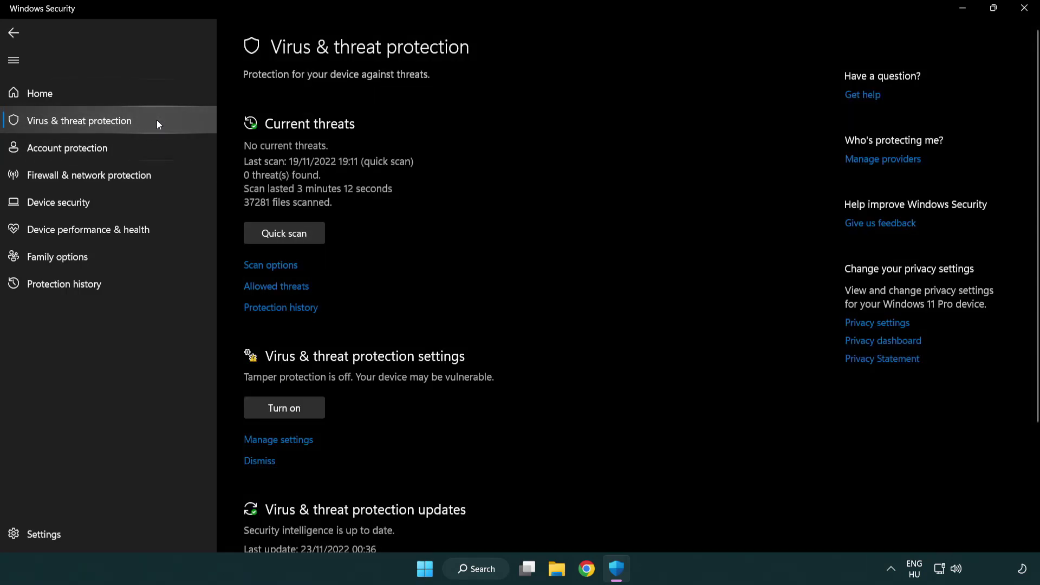
pyautogui.scroll(-2, 271, 217)
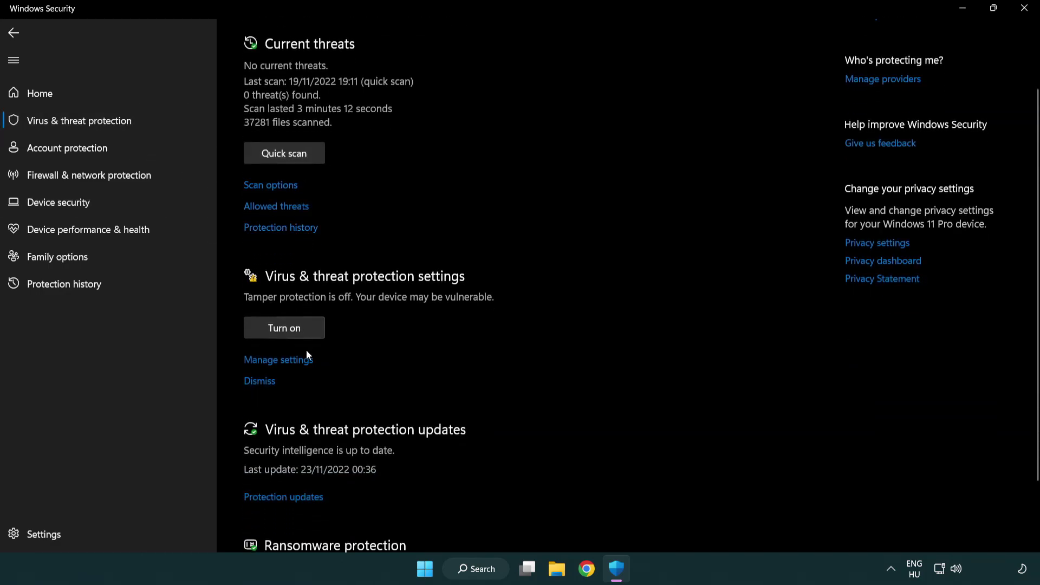
pyautogui.click(276, 361)
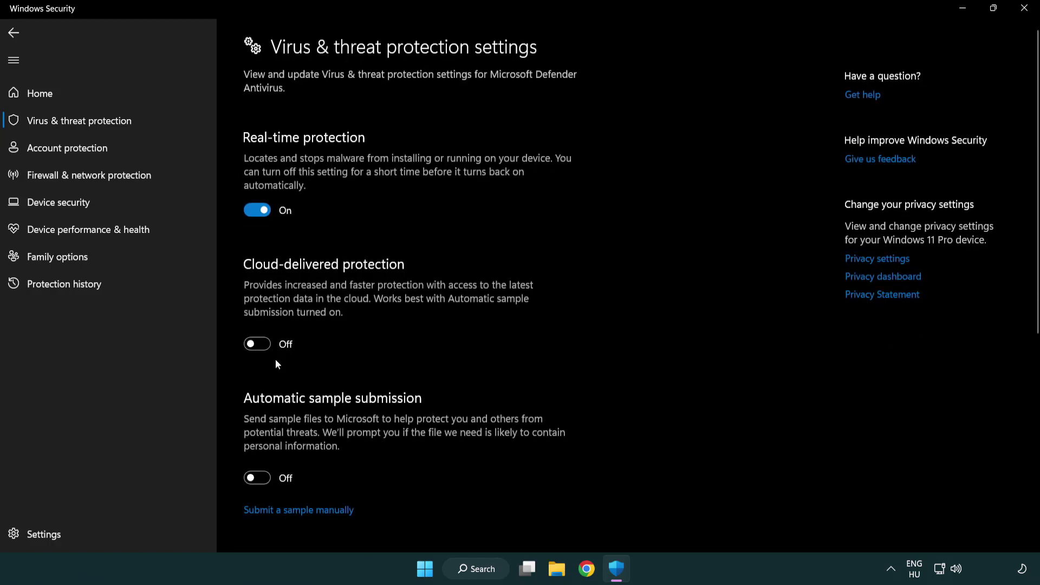
pyautogui.scroll(-7, 276, 361)
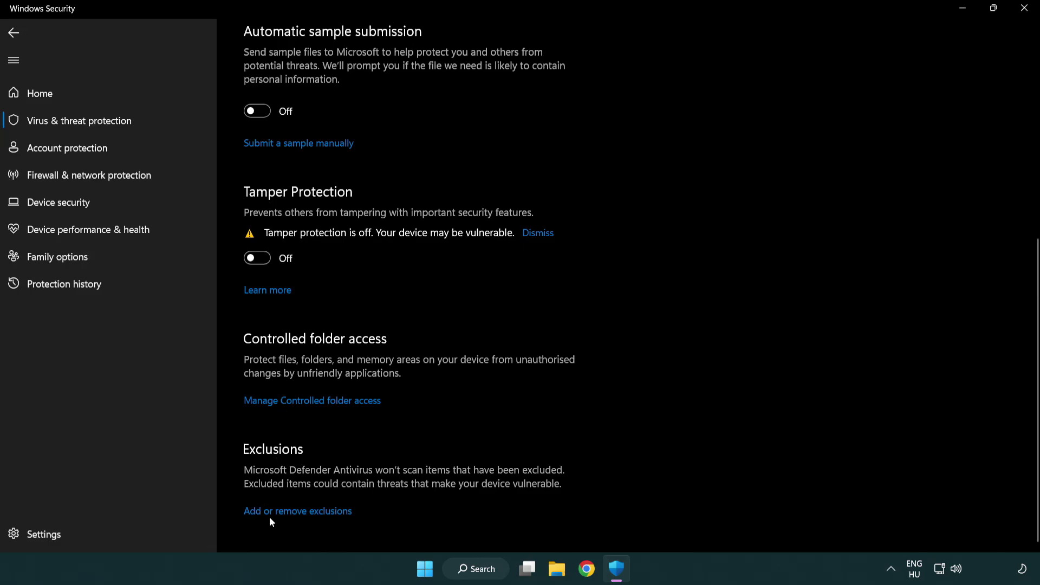
# - Start adding a File-type exclusion from the Defender exclusions list
pyautogui.click(300, 511)
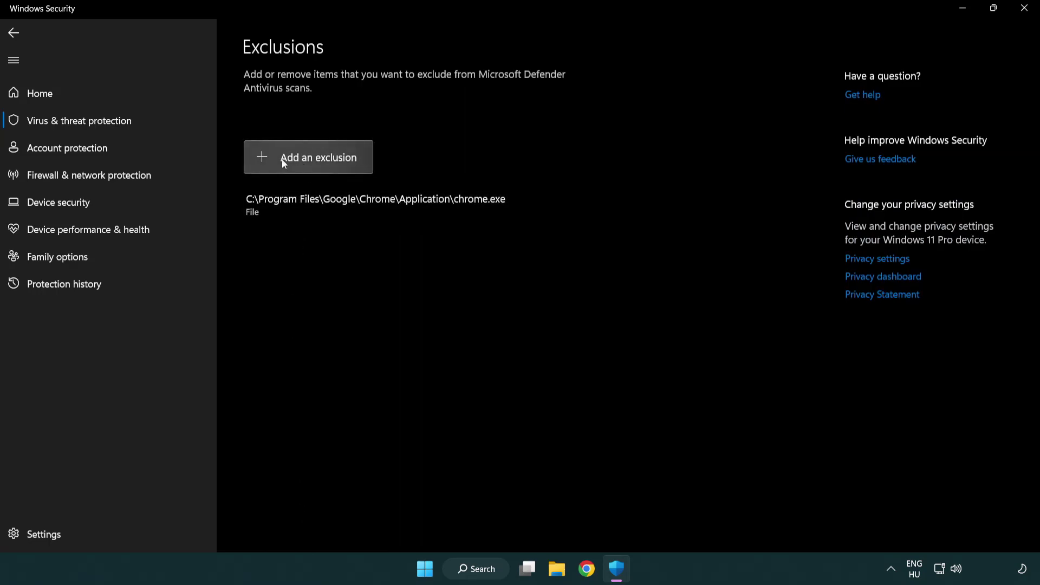
pyautogui.click(313, 163)
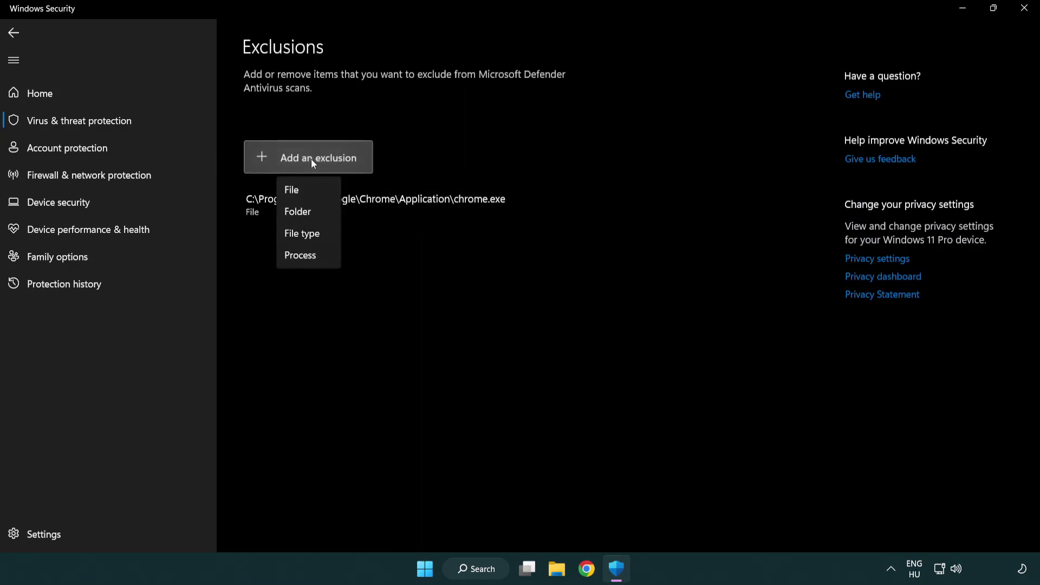
pyautogui.click(313, 194)
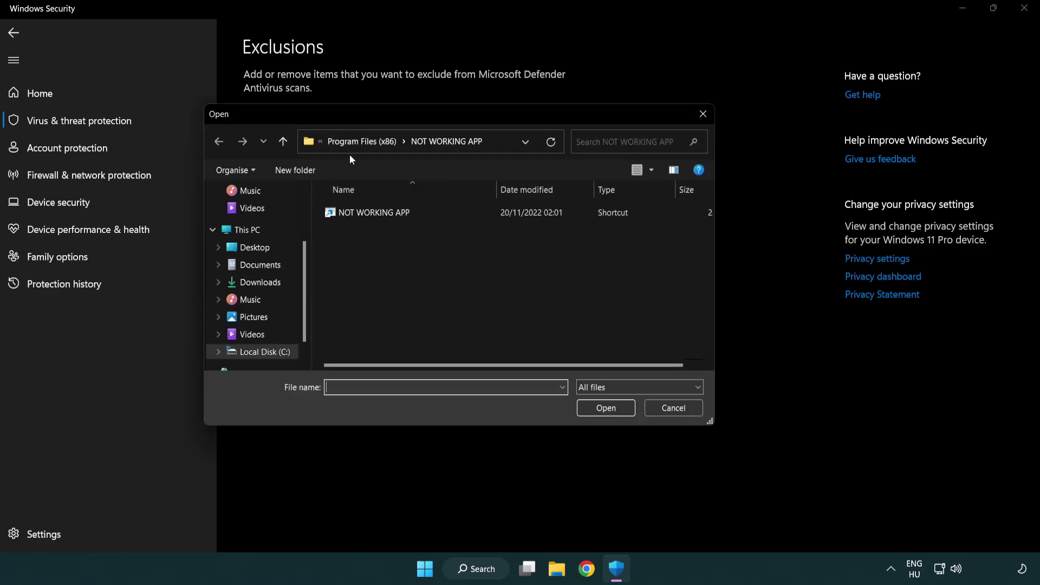
# - Choose the NOT WORKING APP shortcut in C:\Program Files (x86)\NOT WORKING APP as the excluded file
pyautogui.click(353, 146)
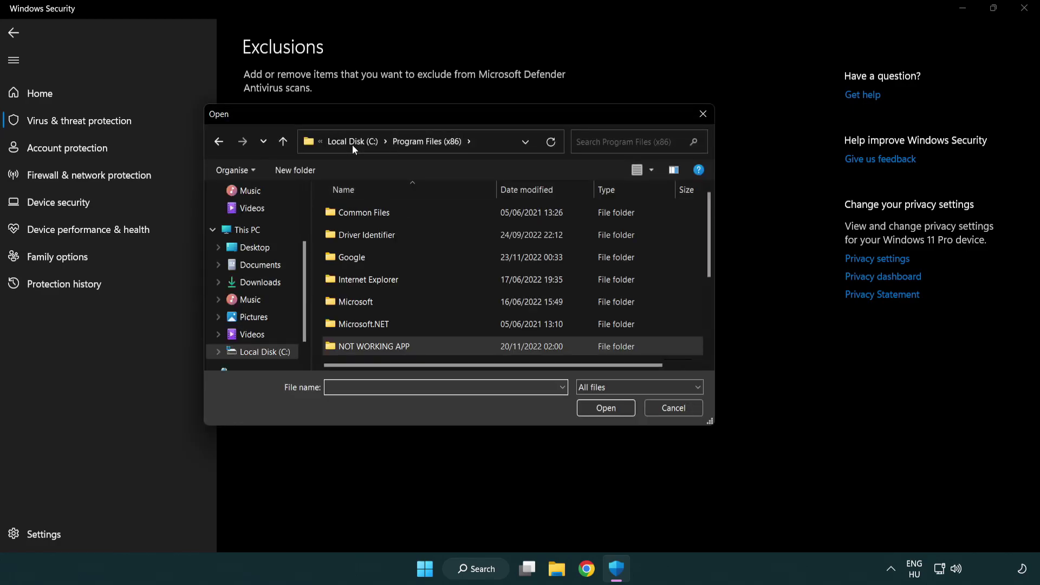
pyautogui.click(352, 146)
pyautogui.click(353, 144)
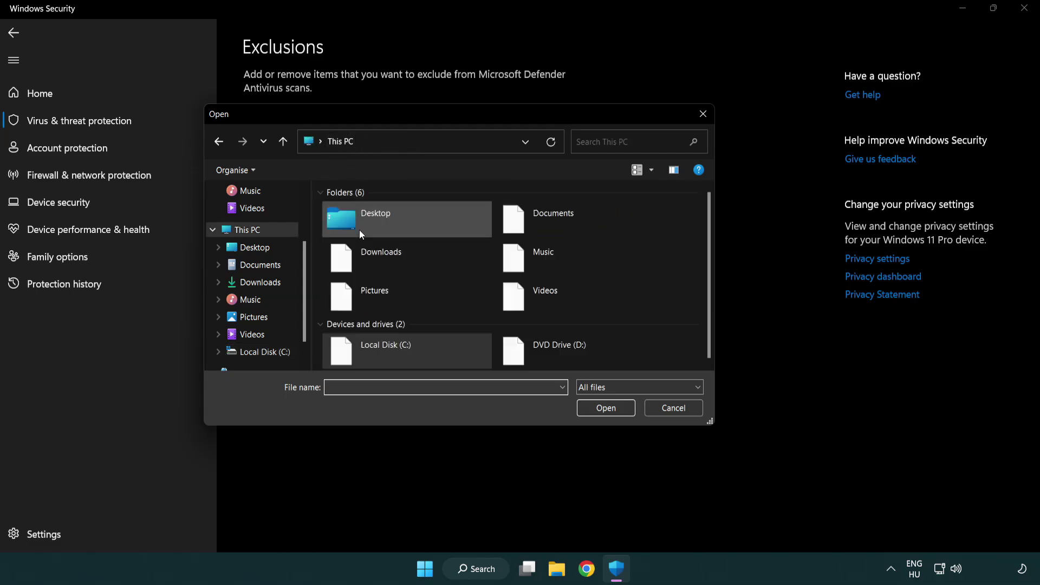
pyautogui.doubleClick(379, 359)
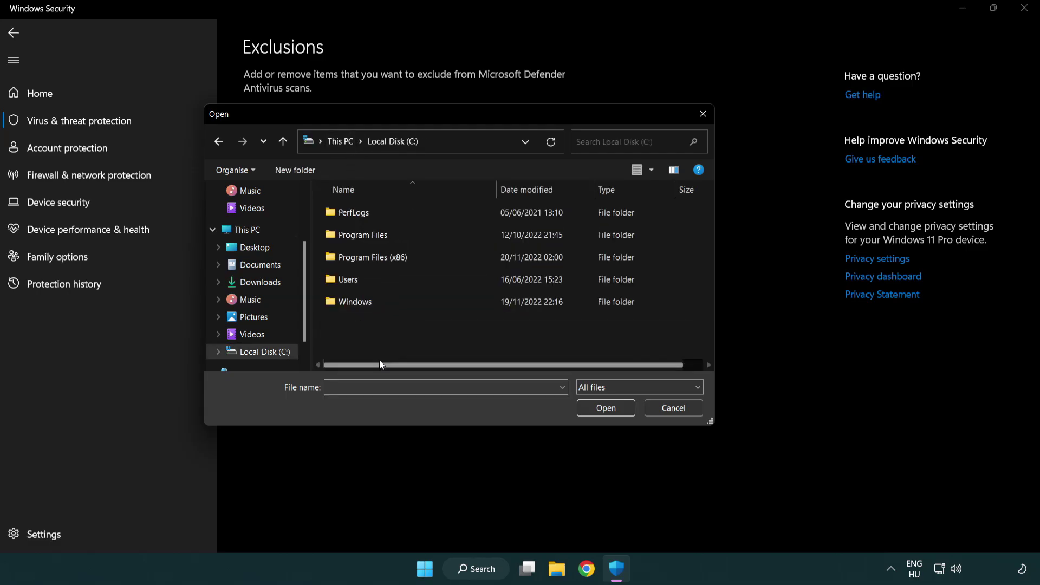
pyautogui.click(381, 258)
pyautogui.doubleClick(381, 259)
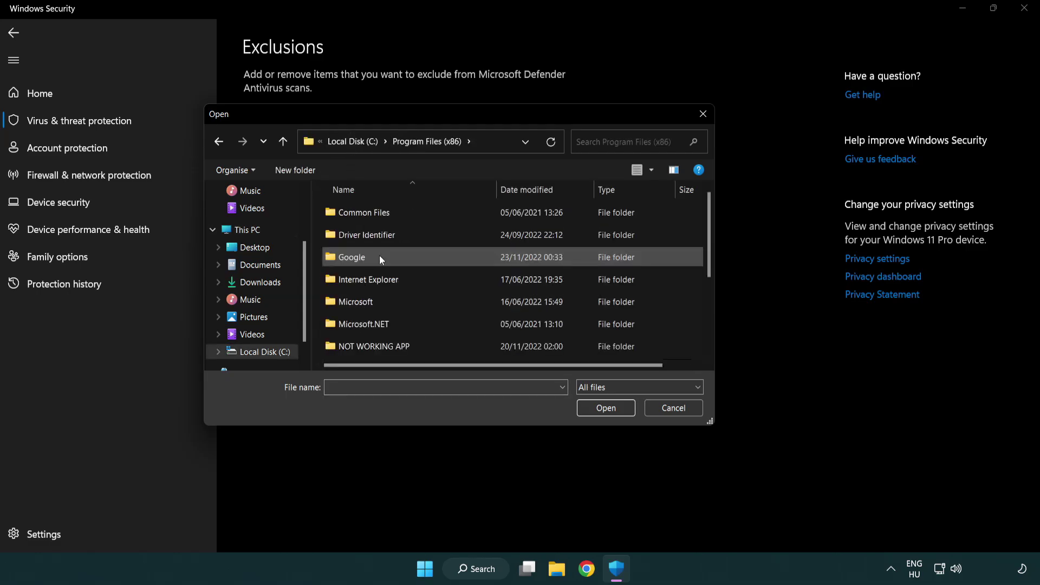
pyautogui.click(388, 349)
pyautogui.doubleClick(387, 348)
pyautogui.click(366, 211)
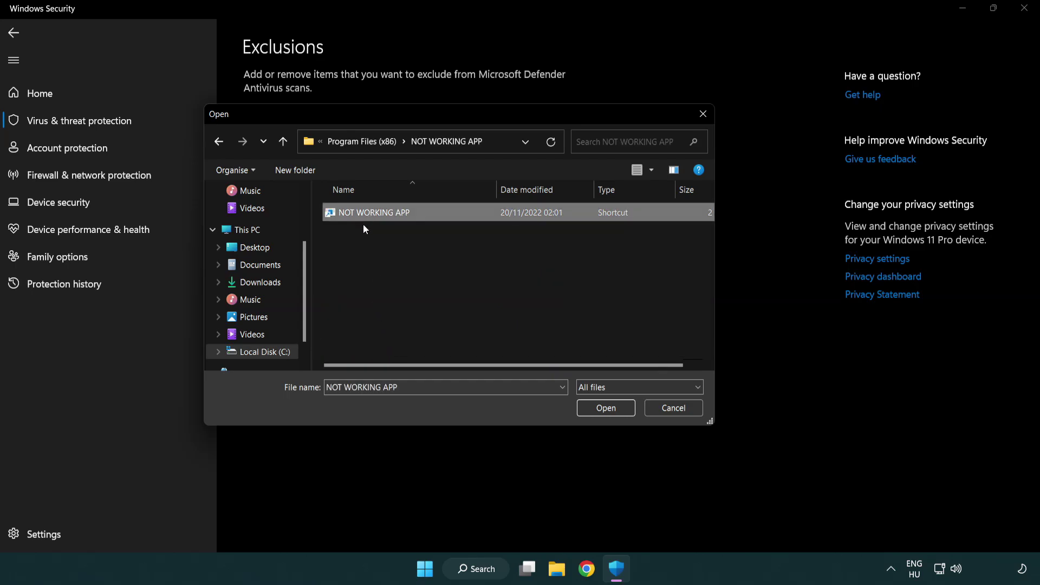
pyautogui.click(605, 412)
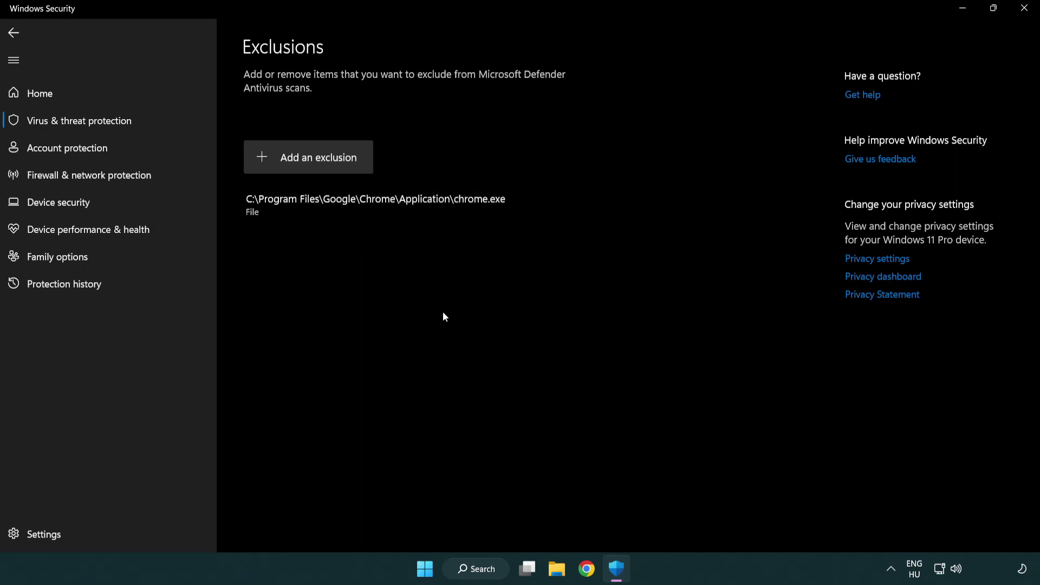
# - Close Windows Security and bring up the Start menu's Sleep, Shut down and Restart options
pyautogui.click(1024, 11)
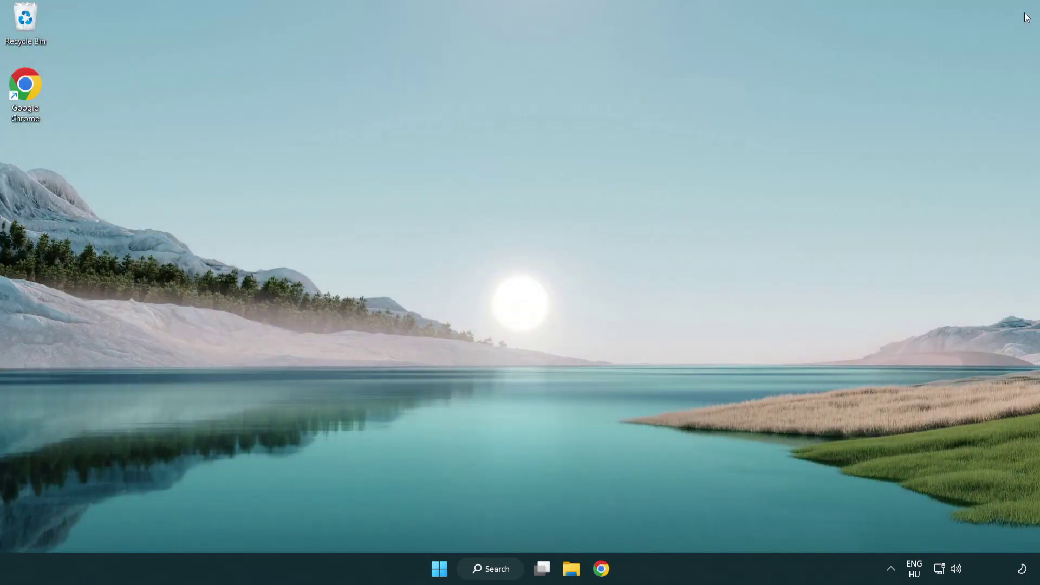
pyautogui.click(439, 568)
pyautogui.click(687, 522)
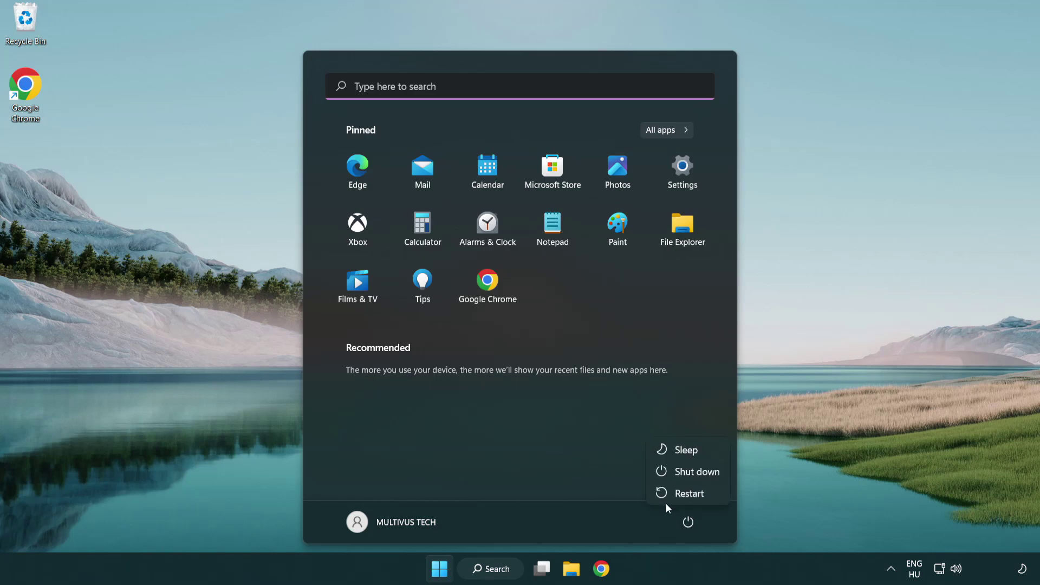